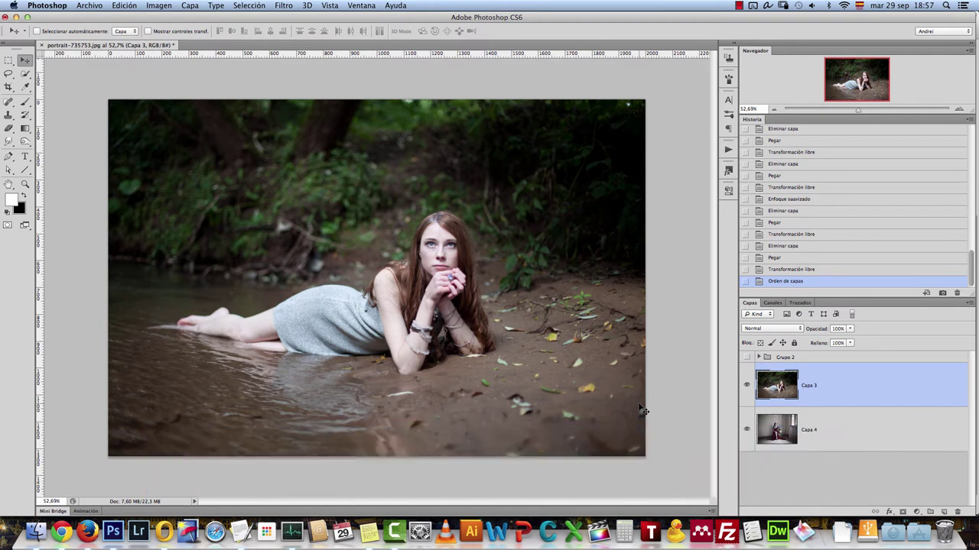
Toggle Grupo 2 and Capa 3 visibility to compare the photo with and without the faded grade
click(746, 357)
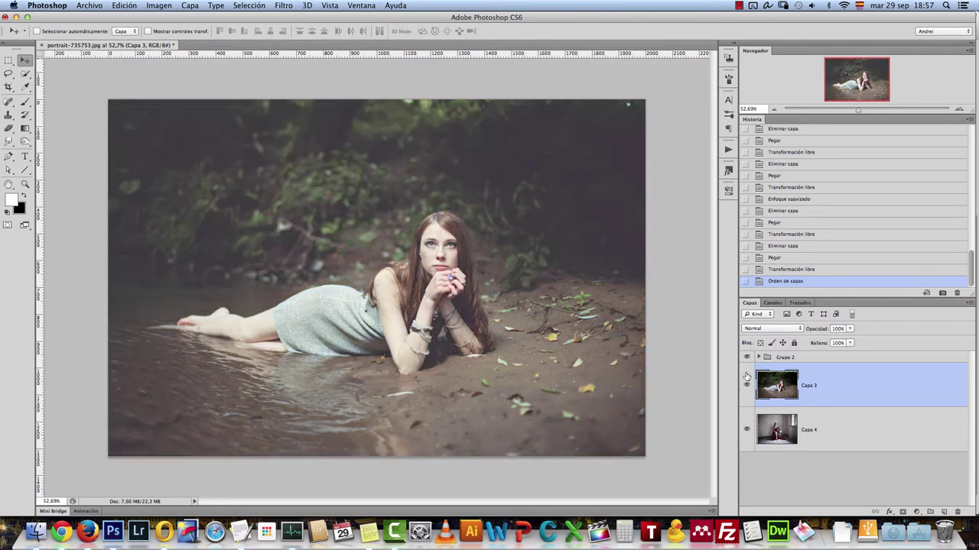
click(746, 357)
click(747, 357)
click(747, 385)
click(748, 358)
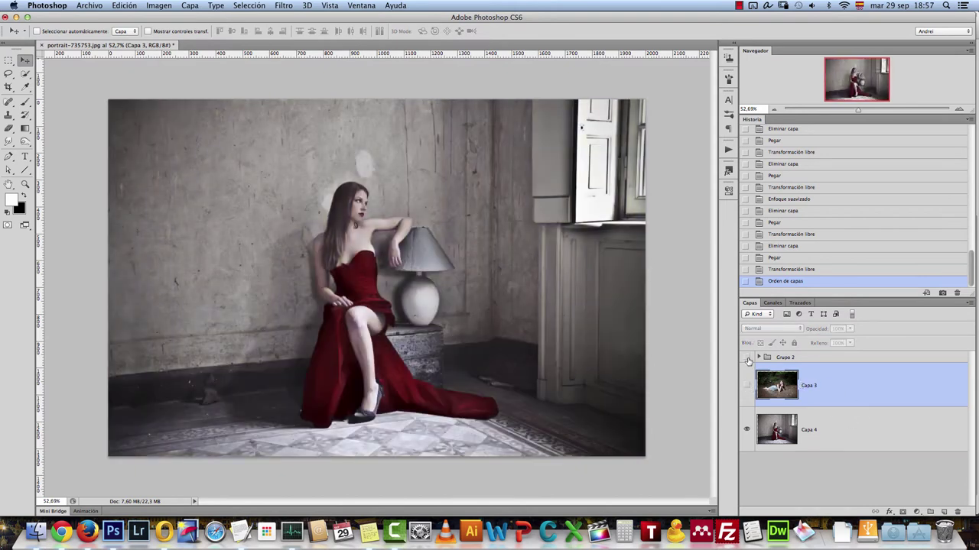
click(748, 358)
click(748, 358)
click(748, 358)
click(747, 387)
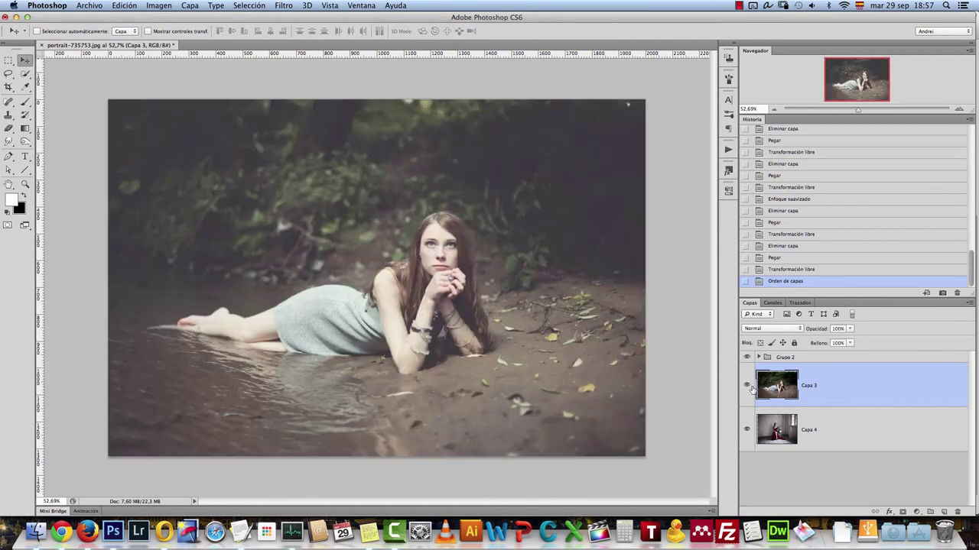
click(748, 358)
click(748, 358)
Expand Grupo 2 to review its adjustment layers, then collapse it again
click(759, 357)
scroll(972, 381, down, 5)
scroll(857, 428, up, 5)
click(760, 357)
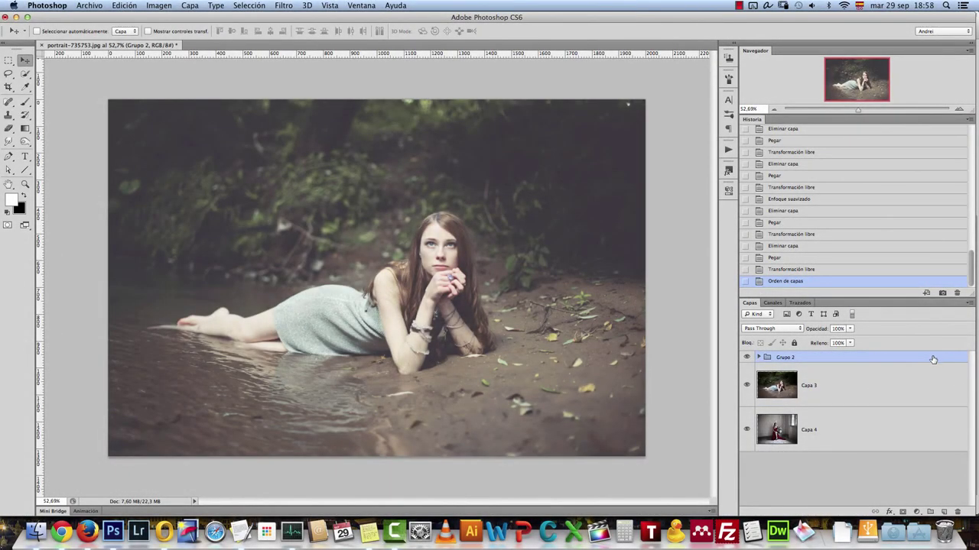
Move Capa 3 above Grupo 2, hide Grupo 2 and Capa 4, and select Capa 3
drag(926, 383, 921, 402)
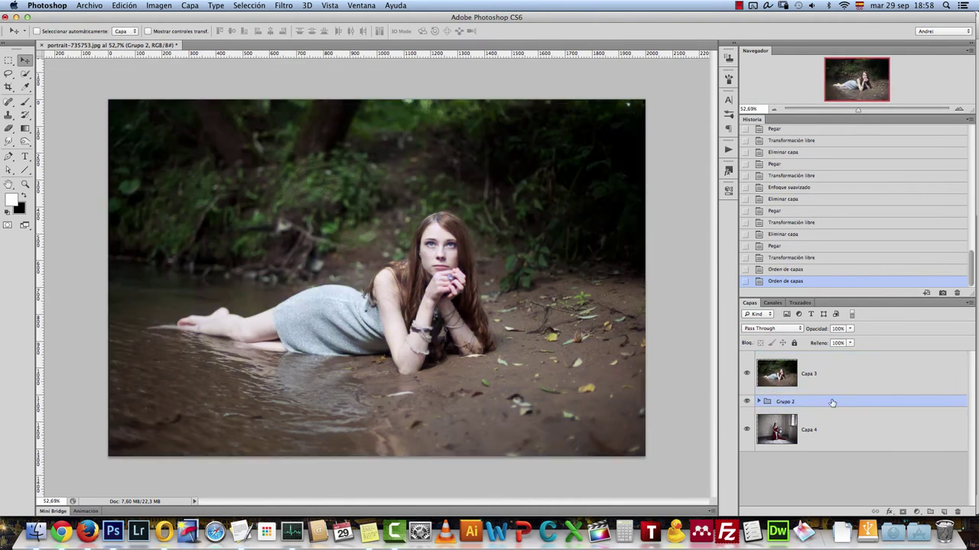
click(747, 401)
click(747, 430)
click(832, 383)
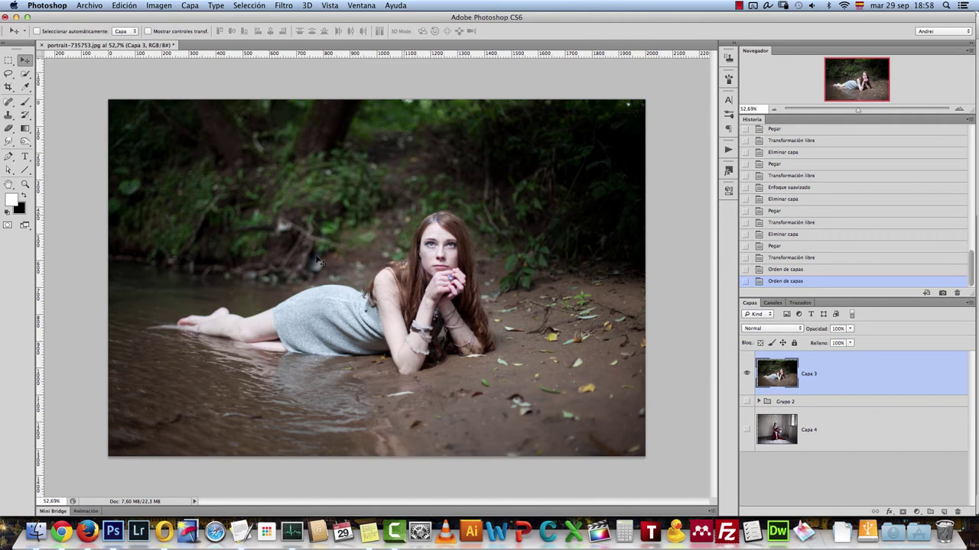
Preview Grupo 2's look above Capa 3, then move it back below and reselect Capa 3
drag(815, 402, 741, 354)
click(745, 357)
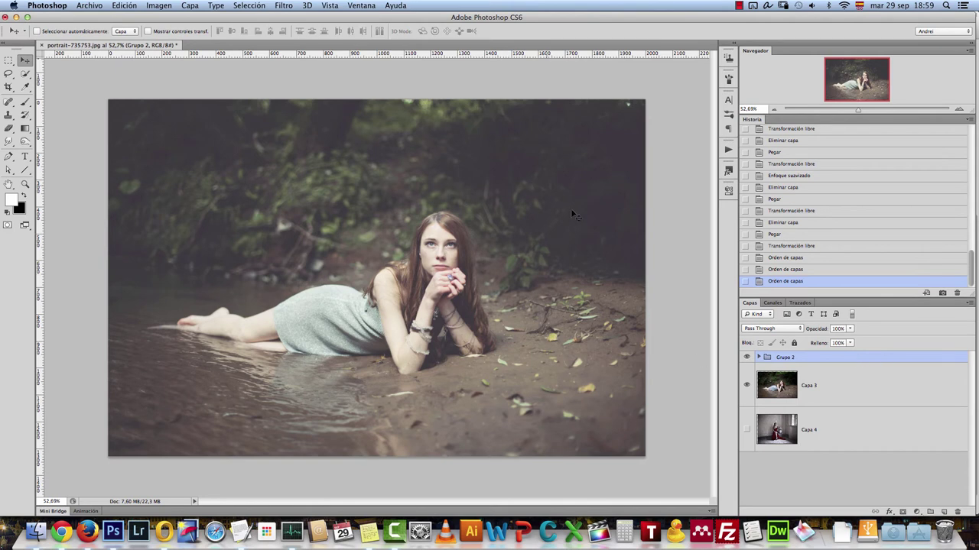
drag(835, 359, 828, 410)
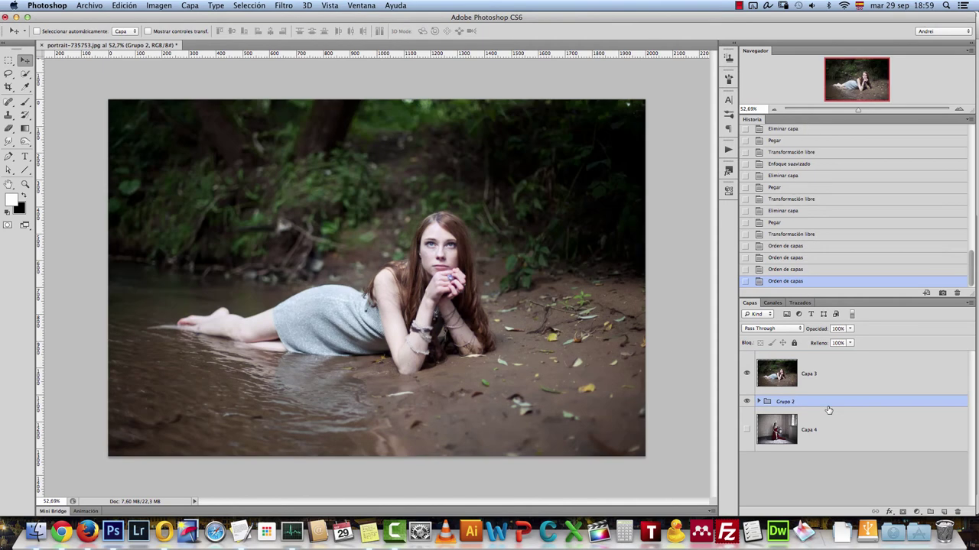
click(800, 373)
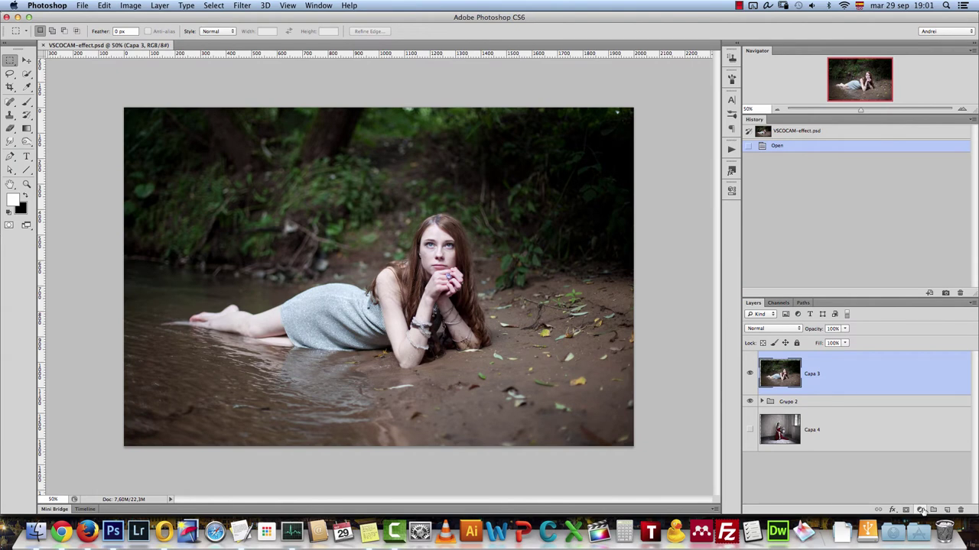
Add an Exposure adjustment layer with Offset 0.0496 to lift the shadows
click(920, 509)
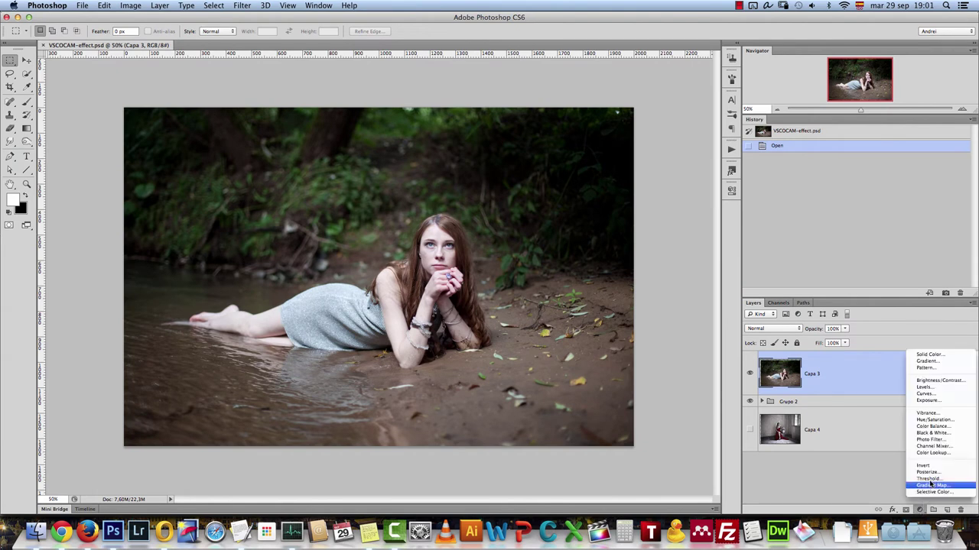
click(933, 402)
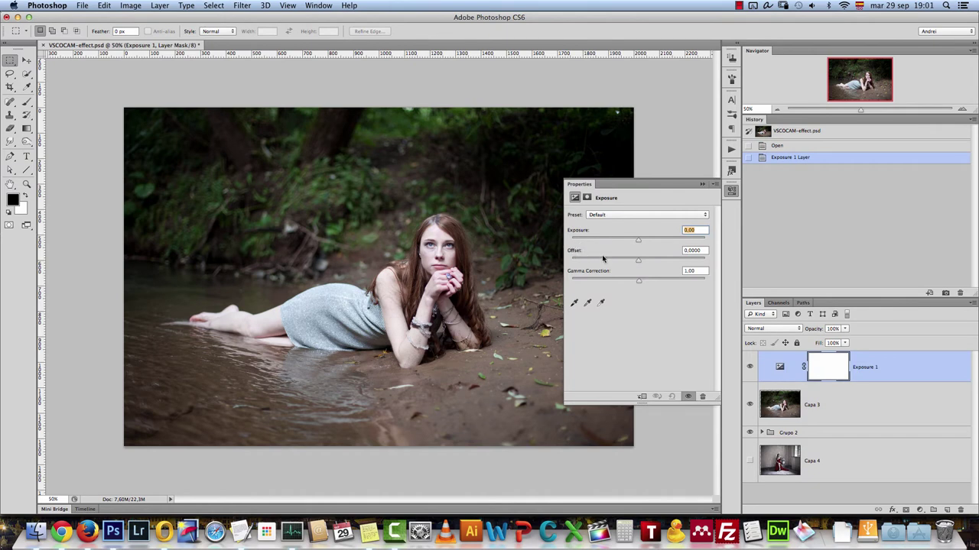
click(691, 250)
text(0,00)
text(496)
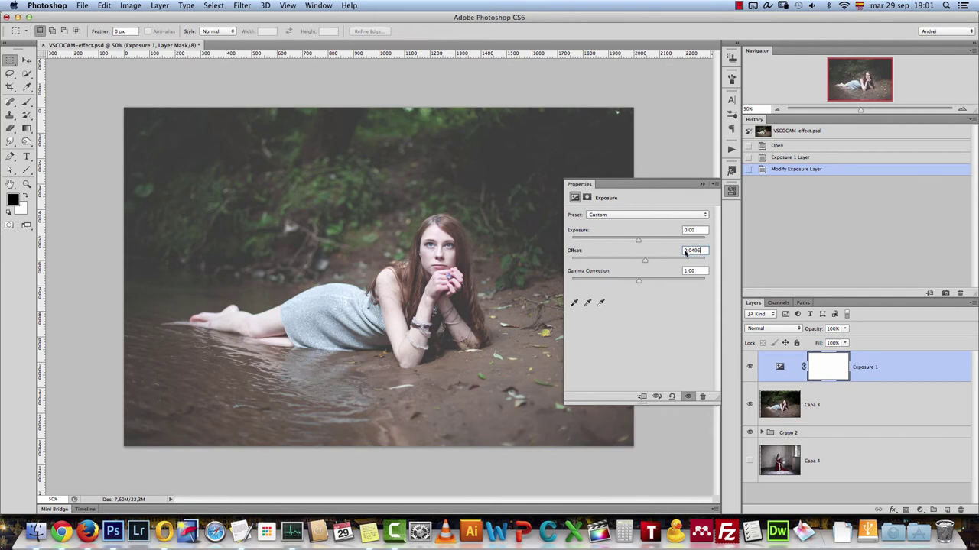
Compare the photo with and without the exposure lift, leaving it switched on
click(749, 367)
click(750, 367)
click(750, 367)
click(703, 185)
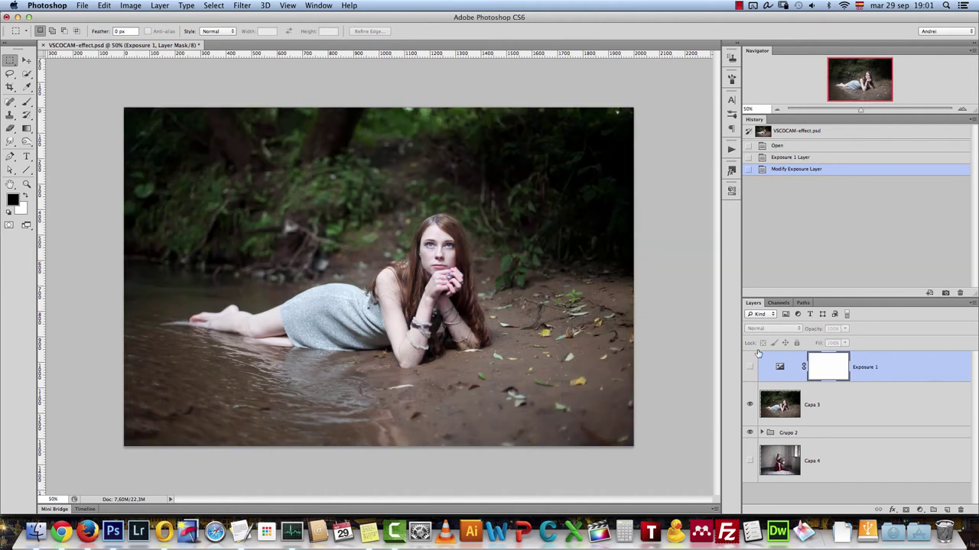
click(749, 367)
click(749, 367)
click(749, 367)
click(750, 368)
click(750, 367)
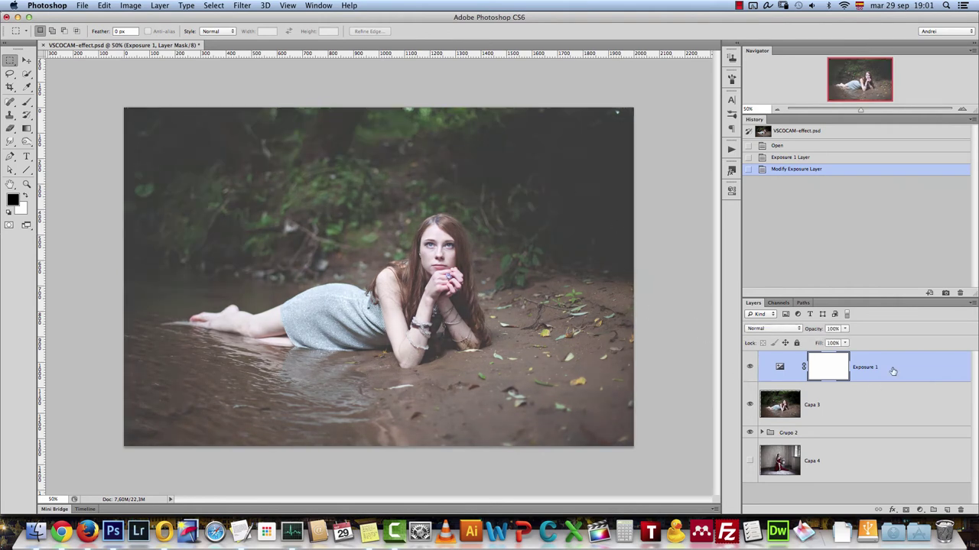
Add a Hue/Saturation layer setting Reds to Hue 5, Saturation 12, Lightness 7
click(921, 510)
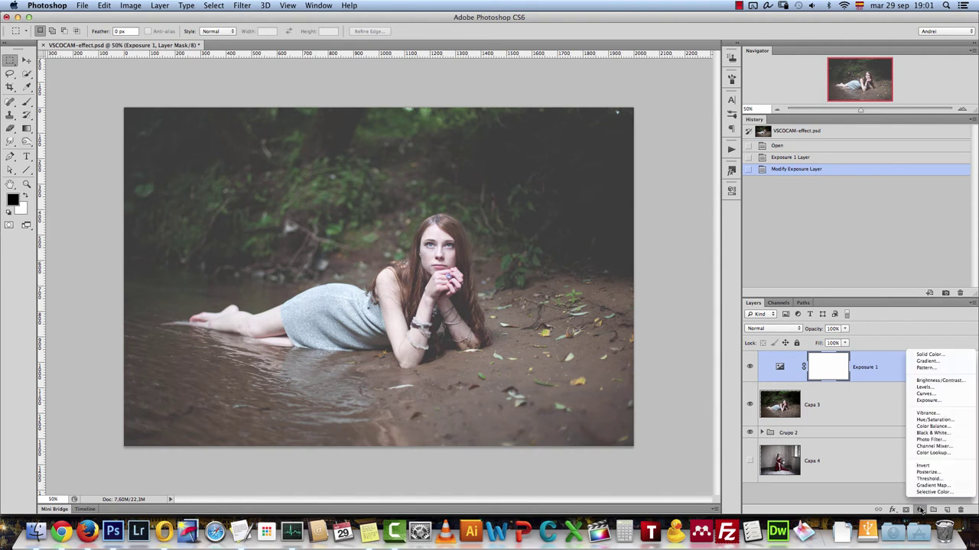
click(933, 419)
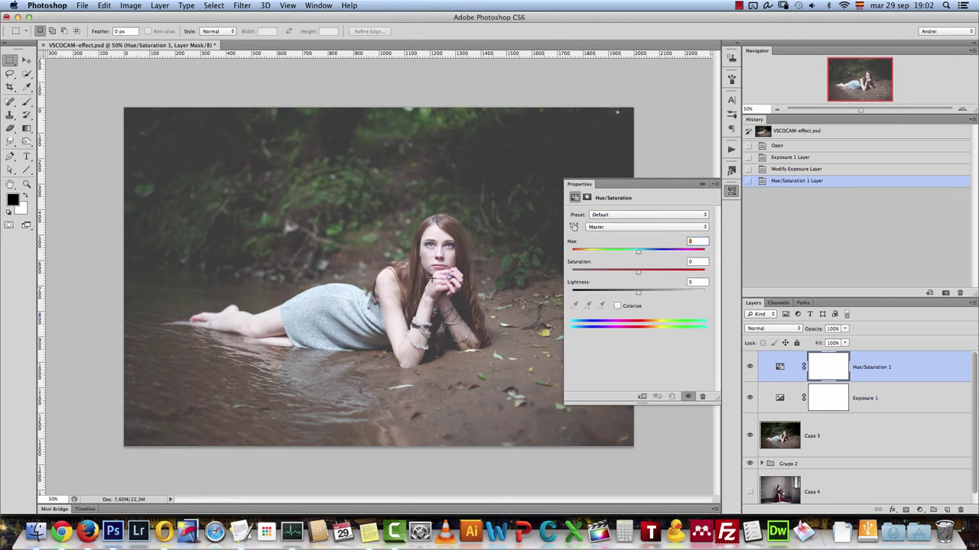
click(632, 227)
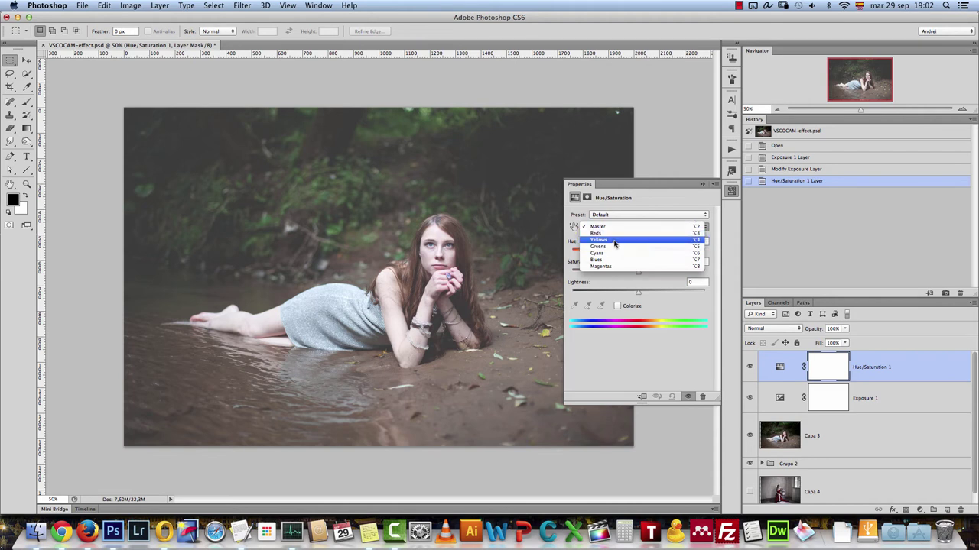
click(623, 235)
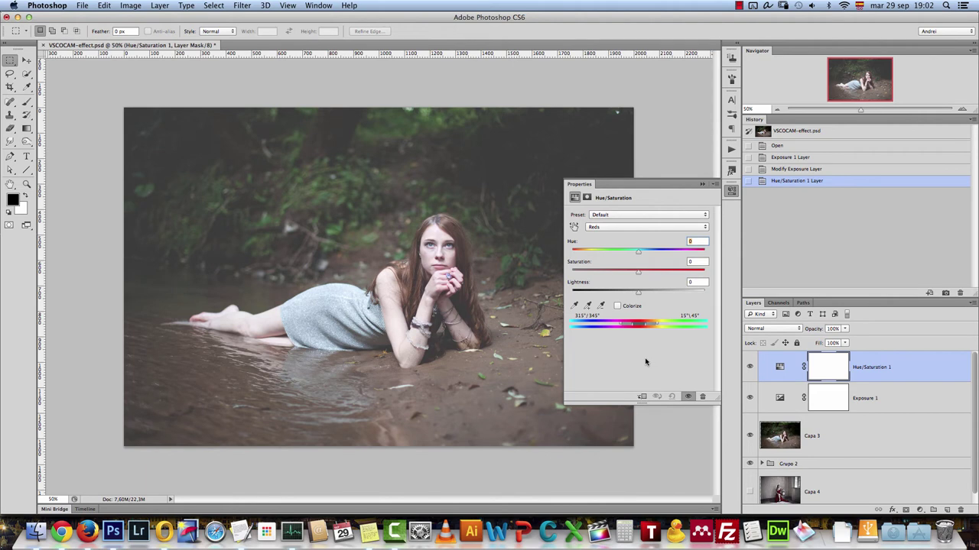
text(5)
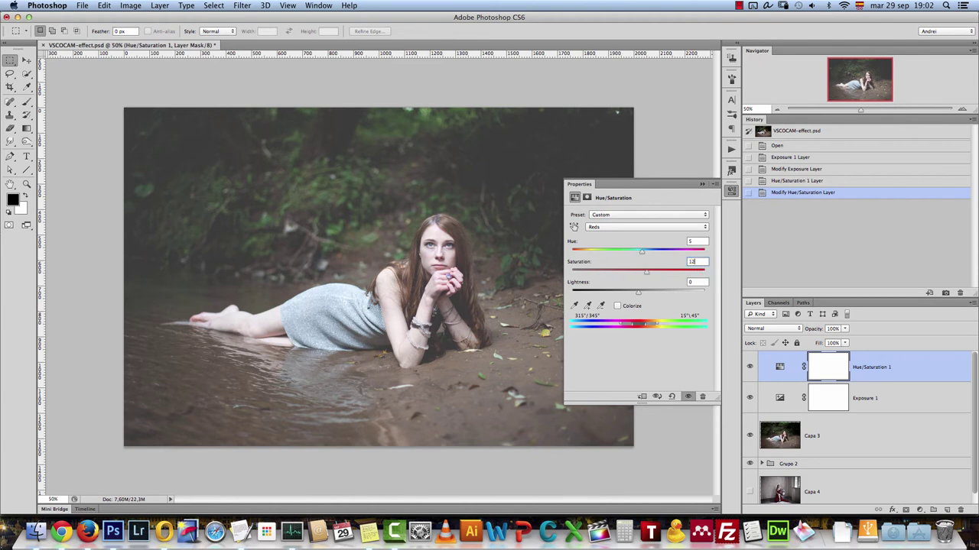
key(Return)
text(7)
key(Return)
Compare the photo with and without the reds adjustment
click(752, 367)
click(752, 367)
click(750, 367)
click(750, 367)
click(750, 367)
click(750, 367)
click(750, 367)
click(750, 367)
Set Greens to Hue -34, Saturation 36, Lightness 31, compare, and close the properties
click(623, 227)
click(619, 243)
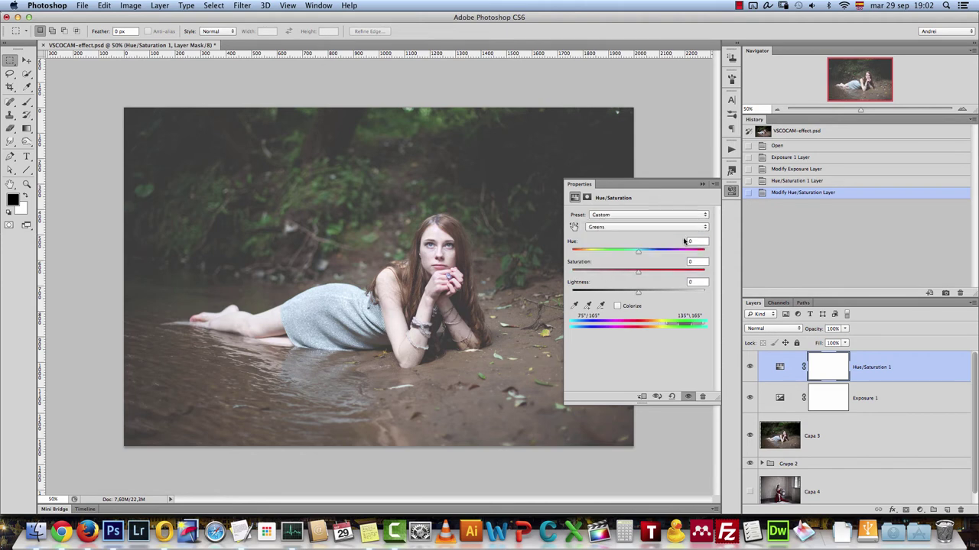
click(689, 240)
text(-34)
click(695, 262)
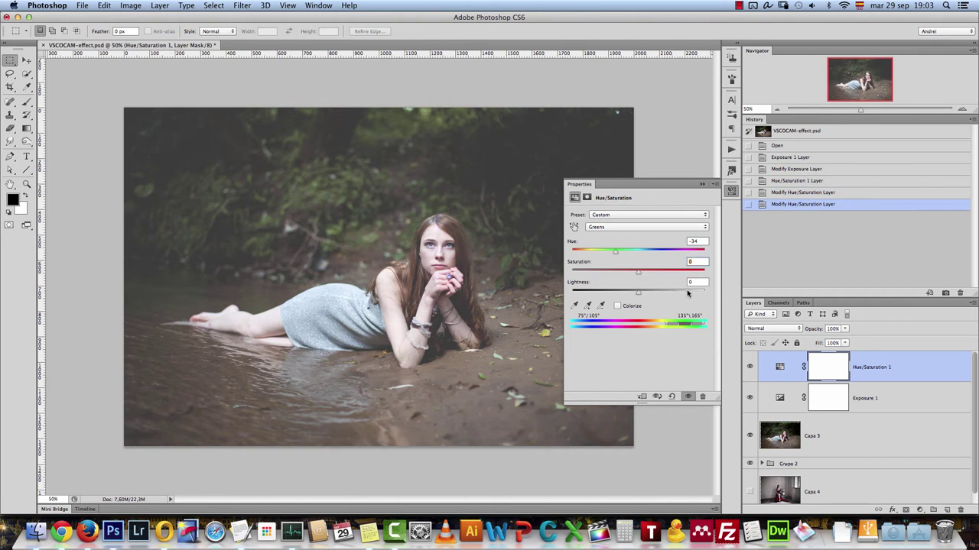
text(36)
key(Tab)
click(751, 367)
click(750, 368)
click(702, 184)
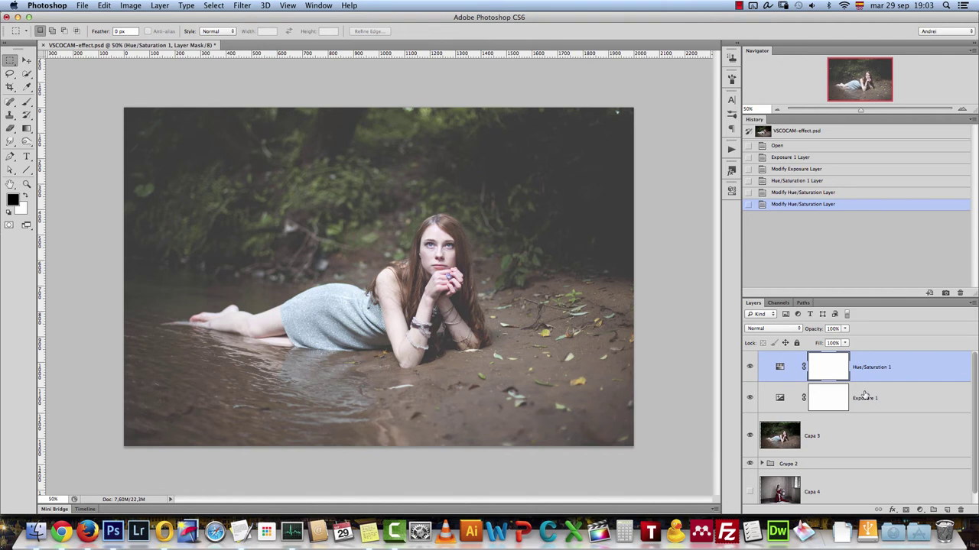
Add a Solid Color fill layer after cancelling a mistaken Gradient fill
click(920, 510)
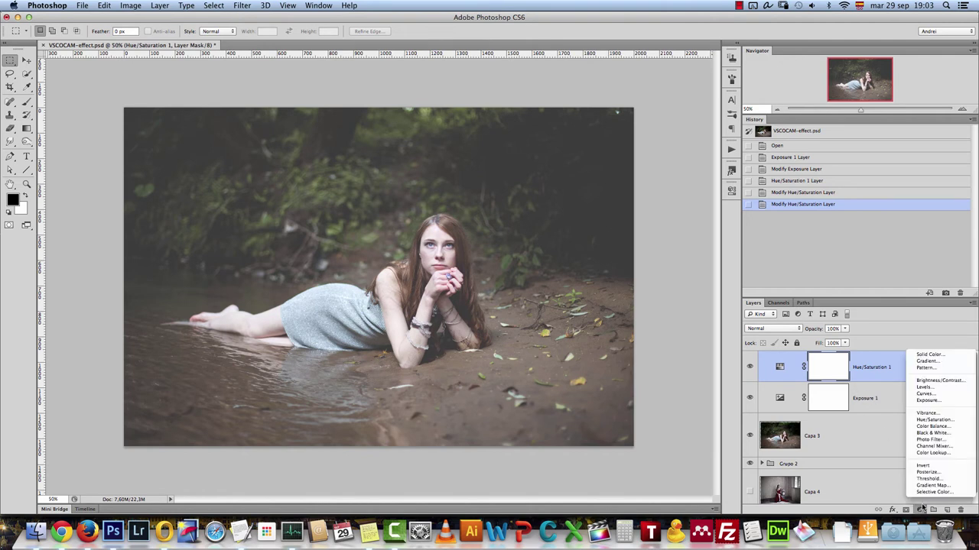
click(927, 360)
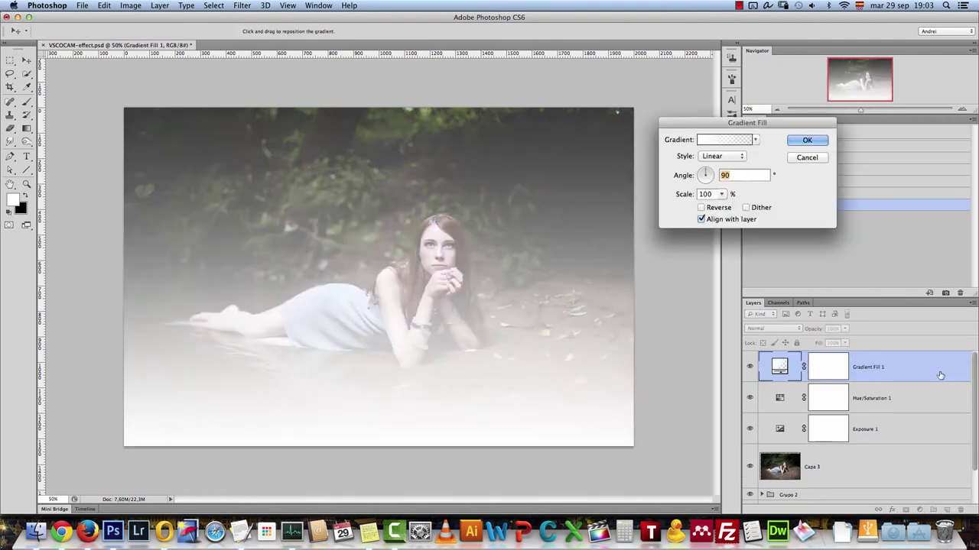
click(807, 156)
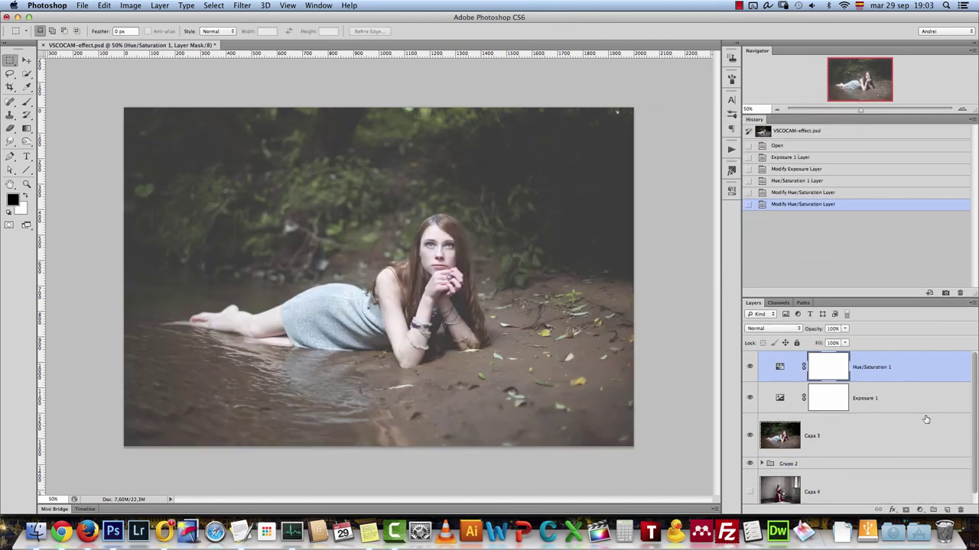
click(920, 510)
click(929, 358)
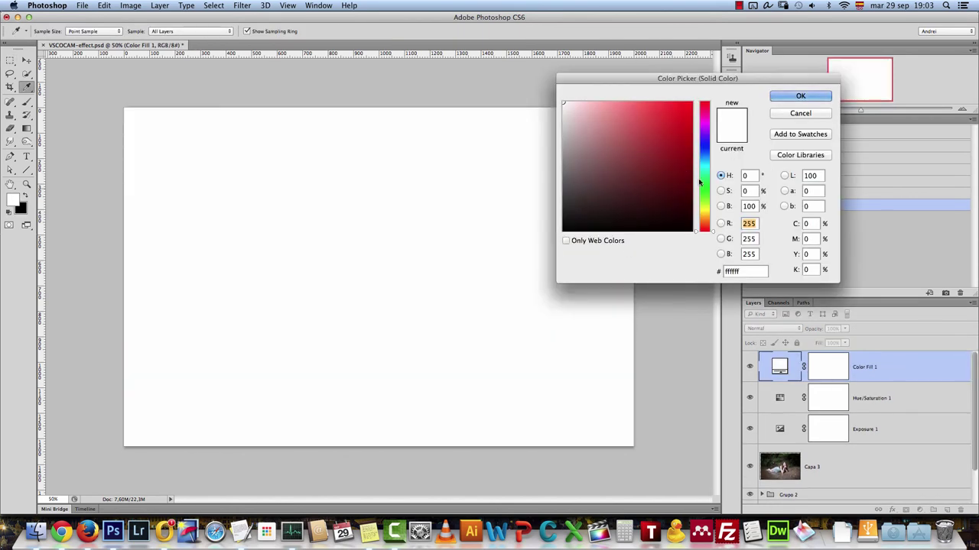
Make the fill navy #1b2346 and set its blend mode to Exclusion
click(745, 271)
text(1b2)
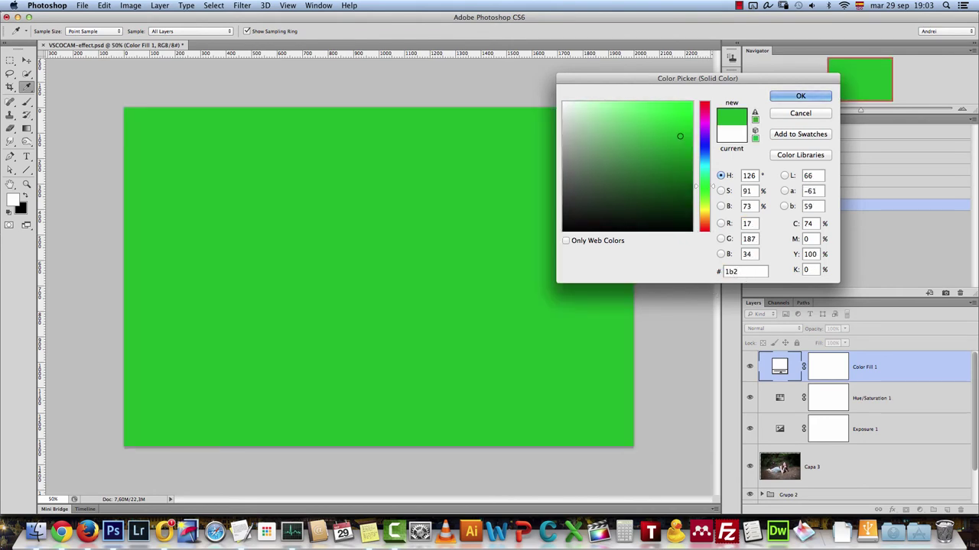
text(346)
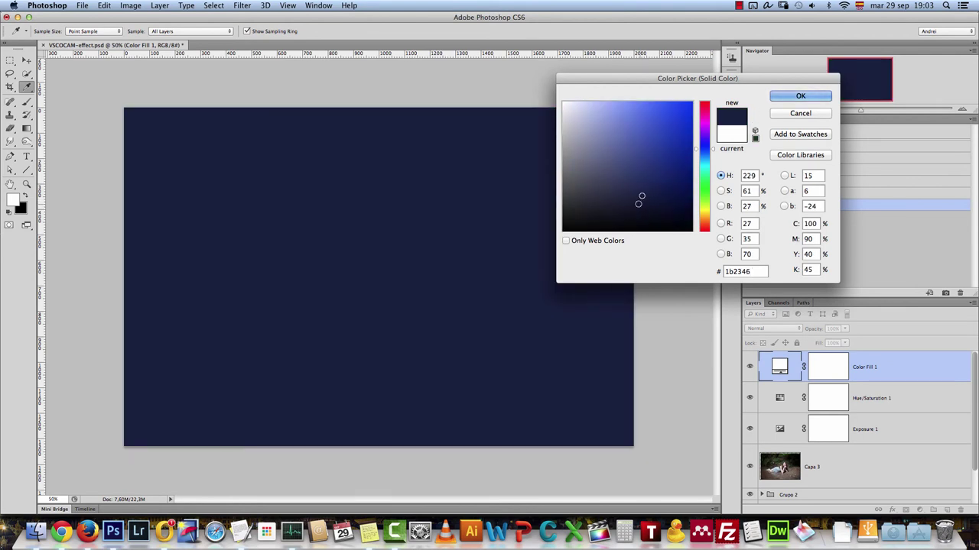
click(800, 95)
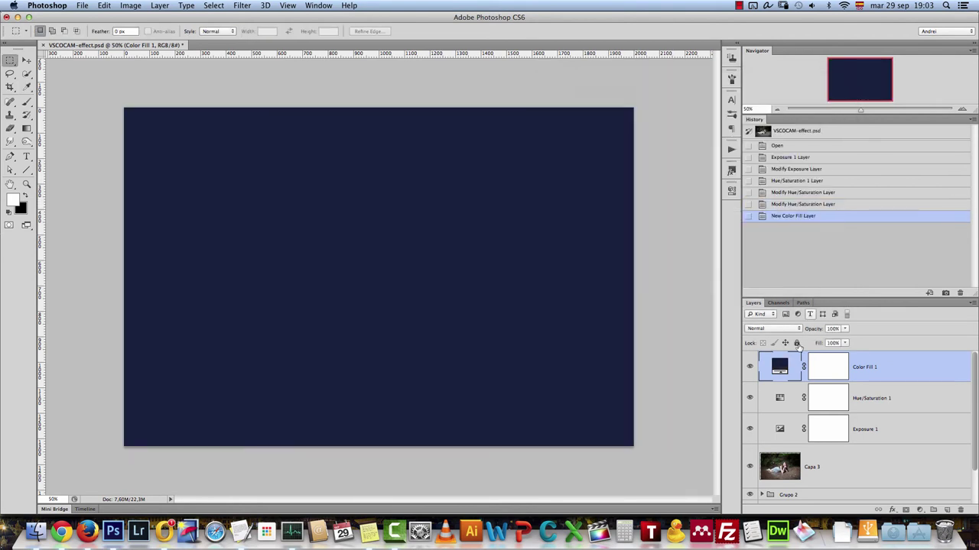
click(768, 329)
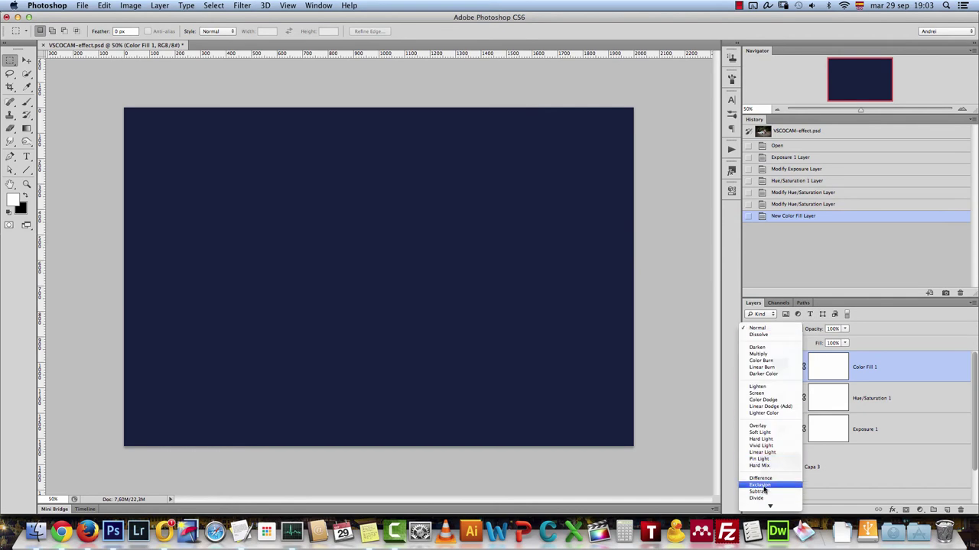
click(763, 486)
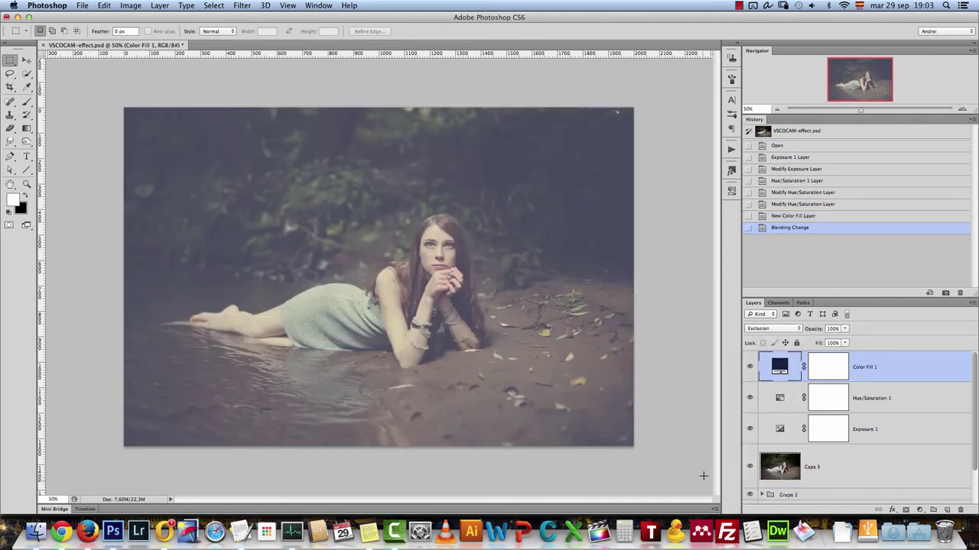
Compare the photo with and without the navy Exclusion fill
click(749, 367)
click(749, 366)
click(749, 367)
click(750, 367)
click(750, 368)
click(750, 369)
Lower the navy fill's opacity to 30% and compare the result
click(839, 328)
text(30)
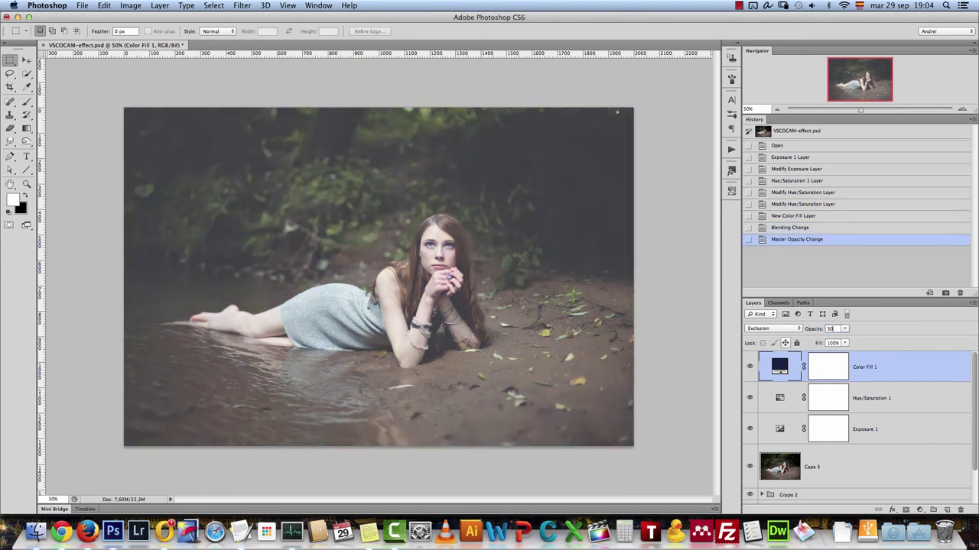
key(Return)
click(750, 367)
click(750, 367)
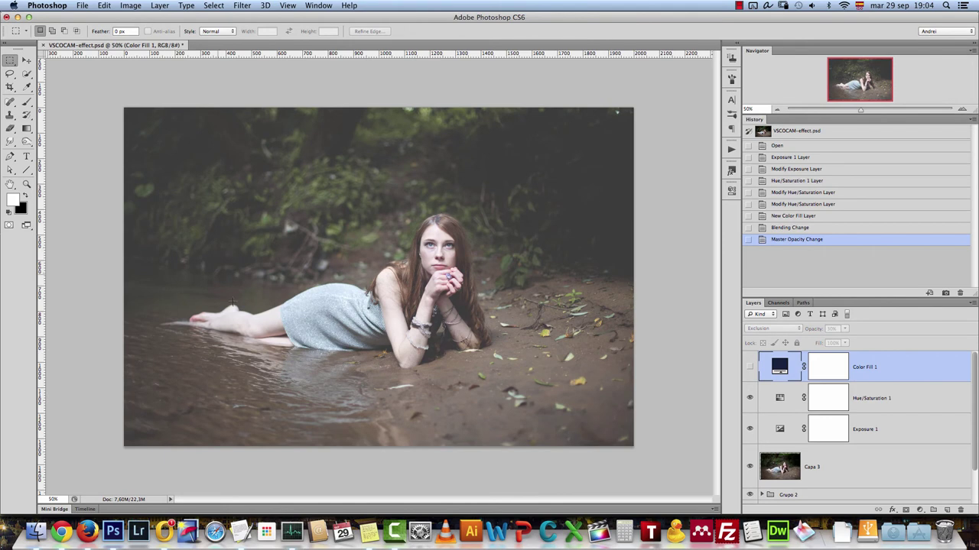
click(754, 368)
click(753, 368)
click(750, 367)
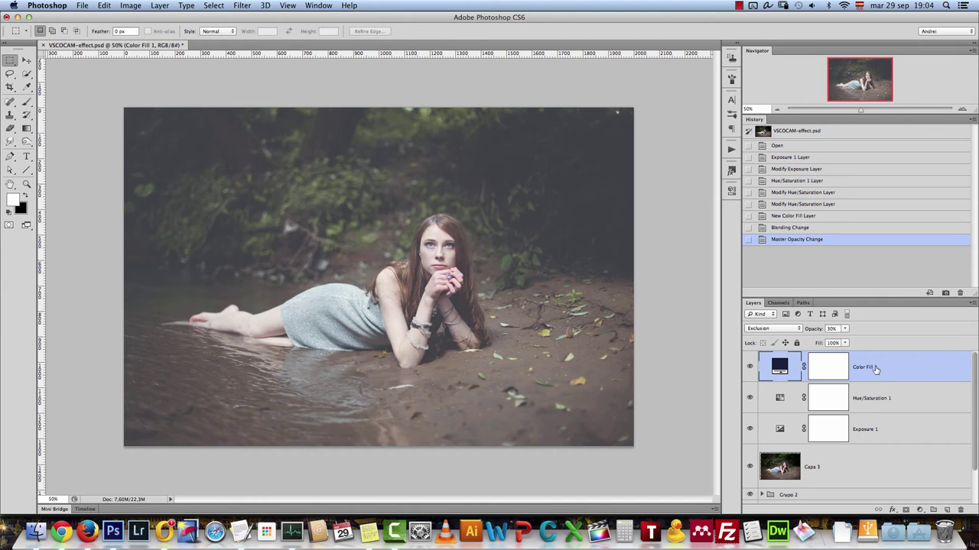
Duplicate the navy fill, hide the original, and raise the copy to 100% opacity
key(super+j)
click(749, 397)
click(846, 343)
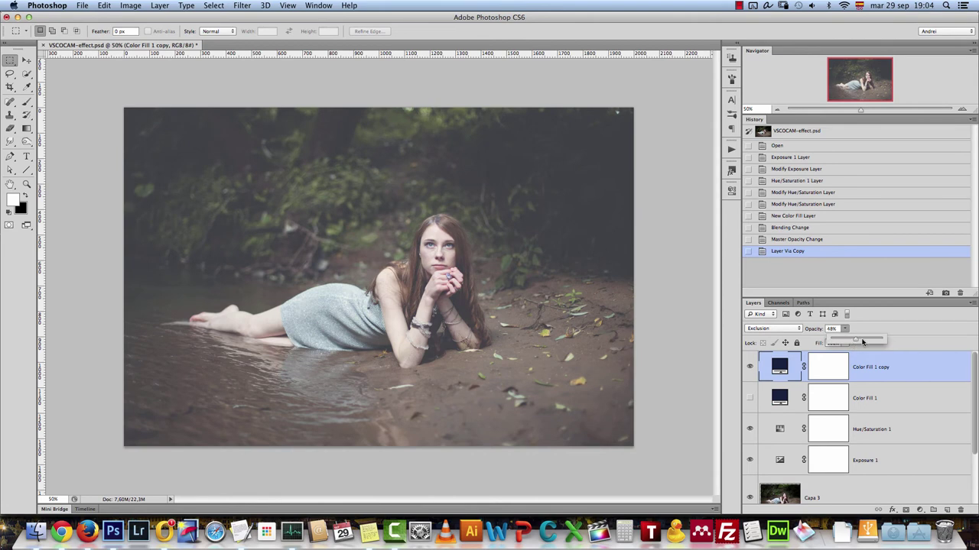
drag(878, 344, 884, 372)
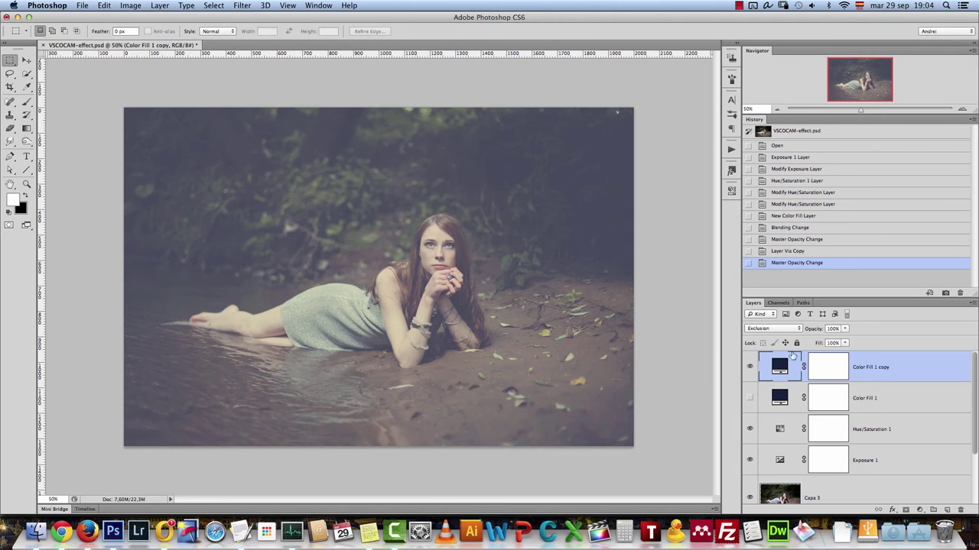
Set the copied fill layer's blend mode to Lighten
double_click(775, 362)
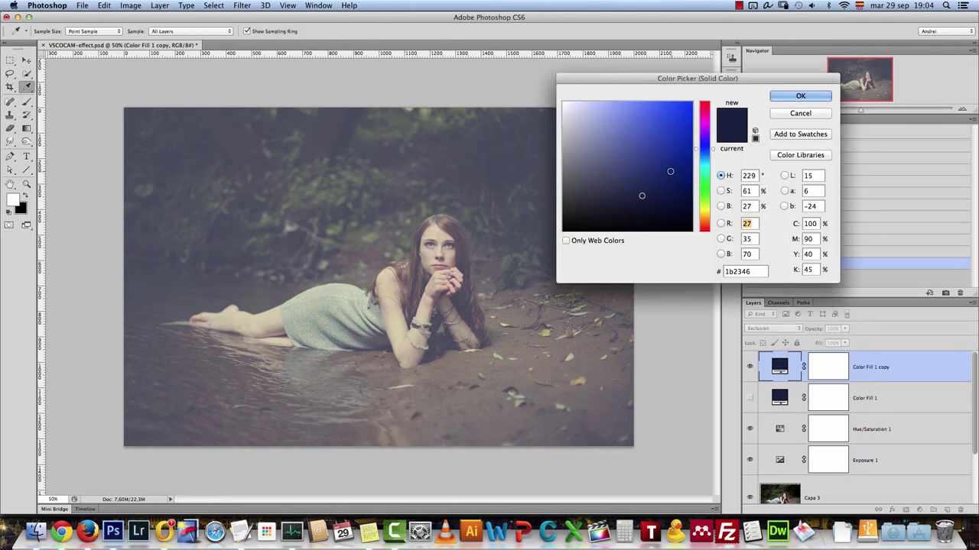
click(800, 96)
click(772, 329)
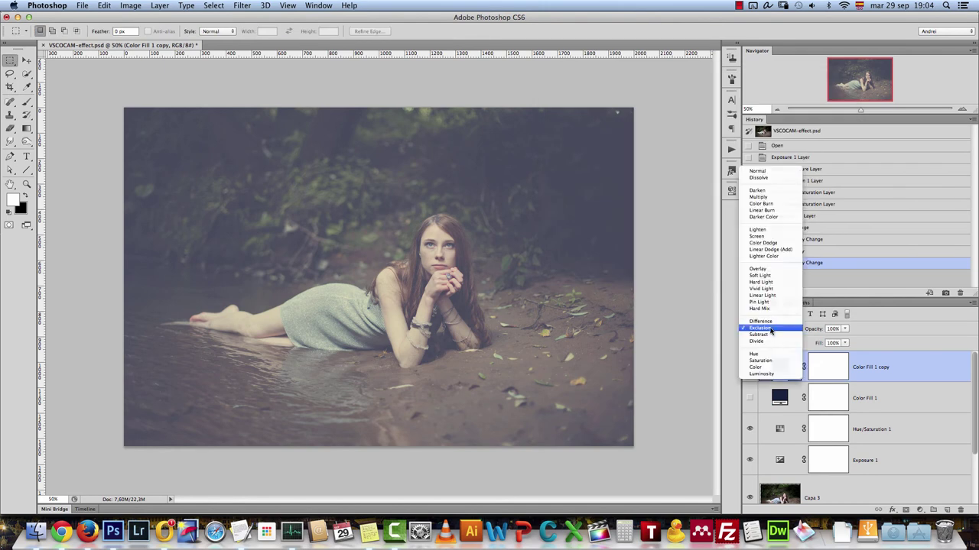
click(761, 230)
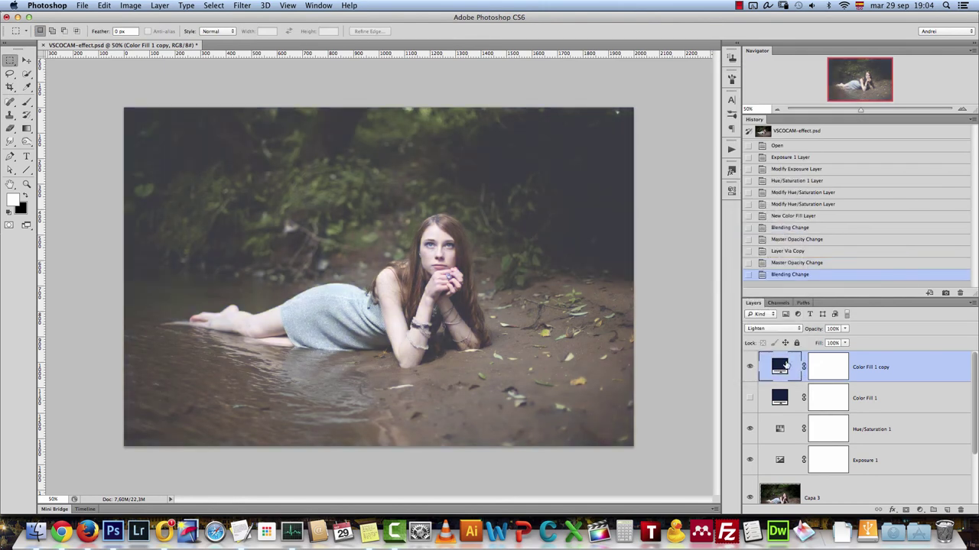
Change the copied fill's colour to a muted dark brown (#59452a)
double_click(779, 366)
click(705, 117)
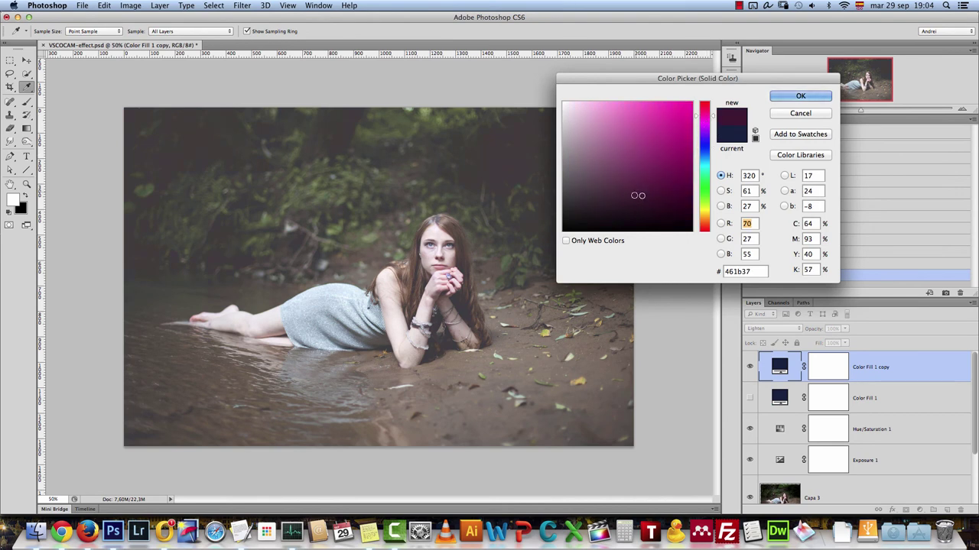
mouse_move(641, 205)
mouse_down()
mouse_move(645, 226)
mouse_move(640, 156)
mouse_move(683, 154)
mouse_move(564, 164)
mouse_up()
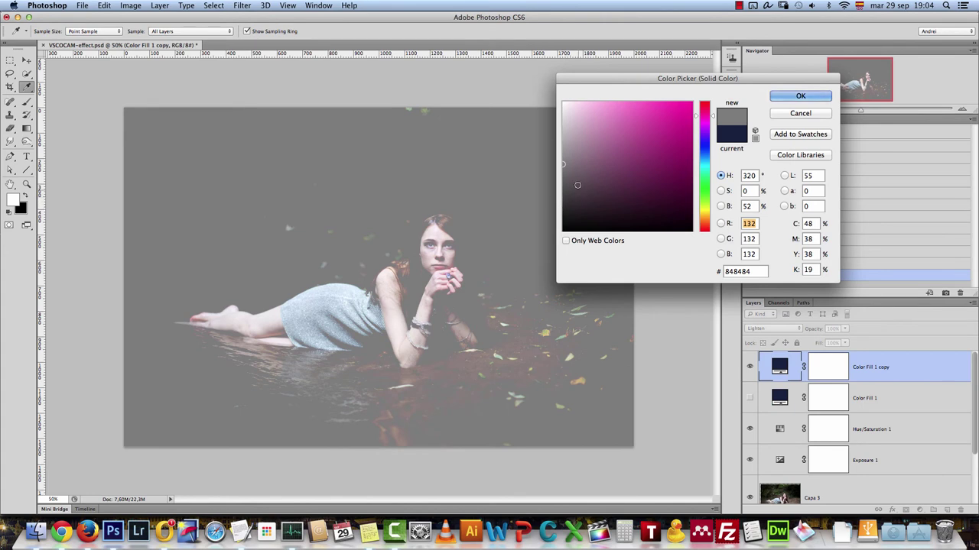
click(563, 160)
mouse_move(580, 160)
mouse_down()
mouse_move(605, 158)
mouse_move(615, 169)
mouse_move(612, 149)
mouse_move(623, 199)
mouse_up()
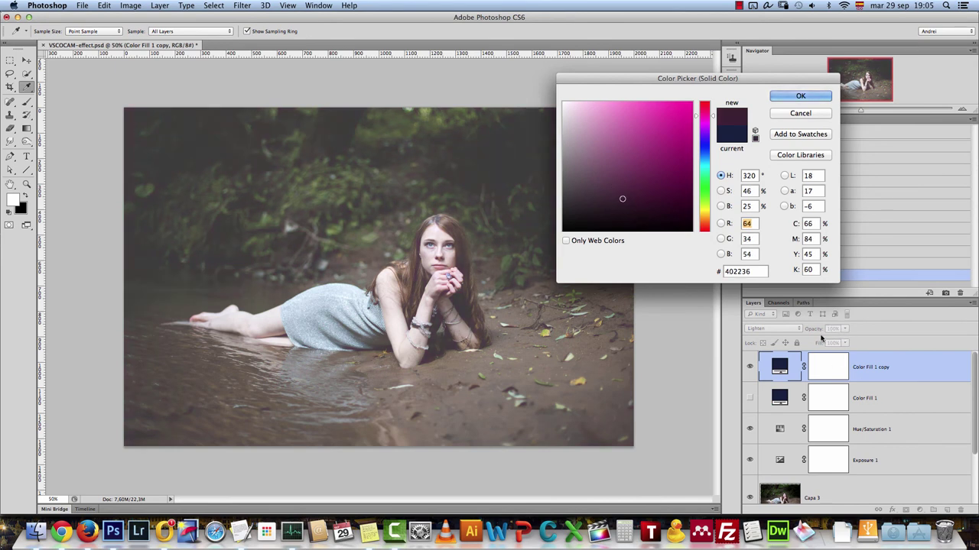
drag(662, 195, 623, 195)
click(704, 218)
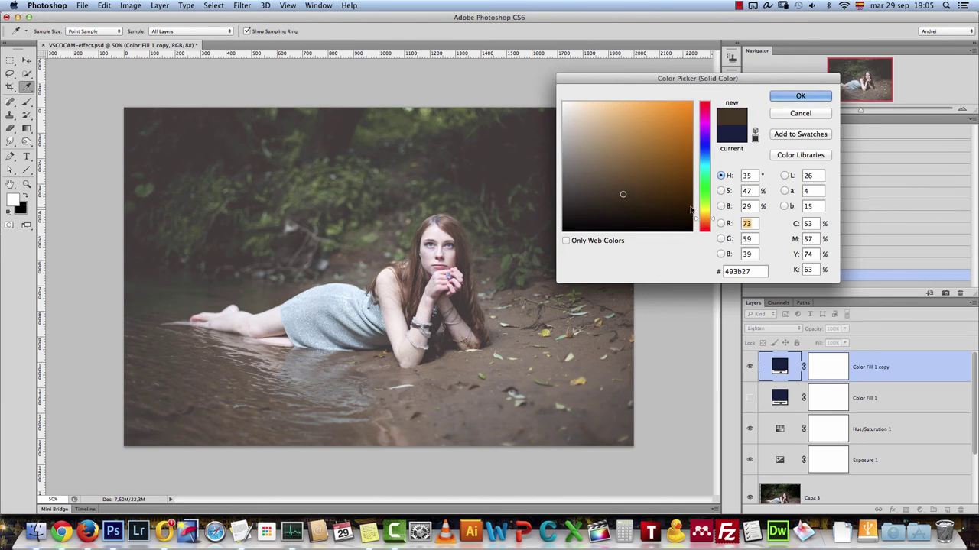
mouse_move(640, 183)
mouse_down()
mouse_move(633, 114)
mouse_move(585, 100)
mouse_up()
drag(625, 144, 628, 102)
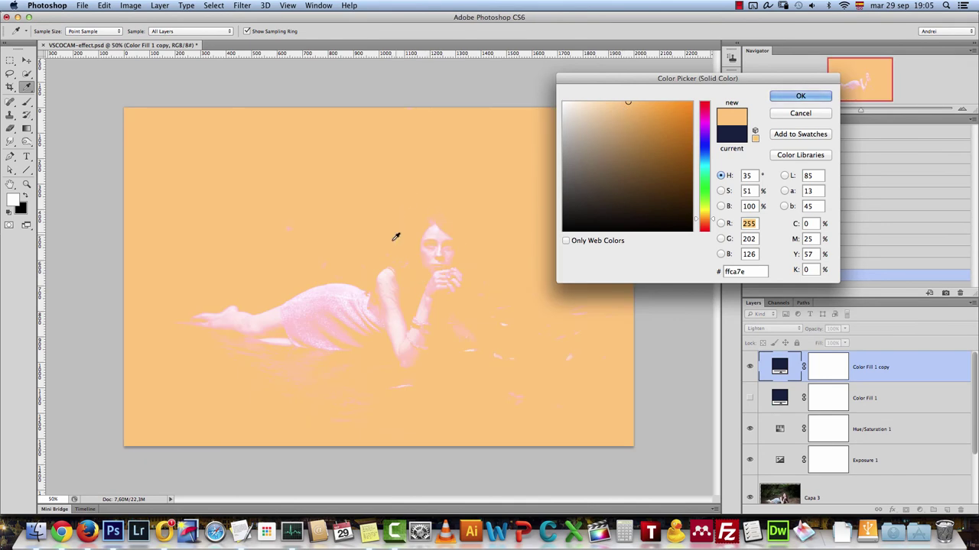
drag(612, 125, 628, 193)
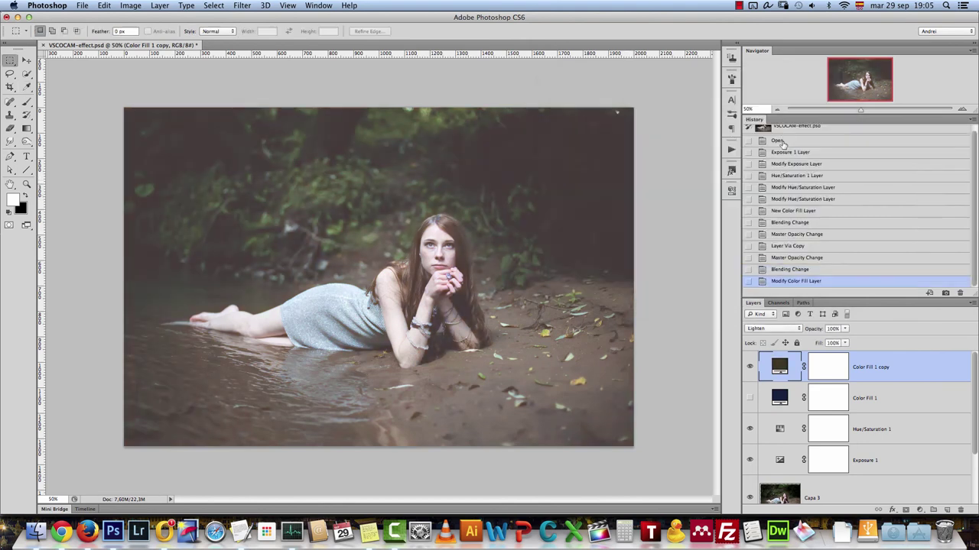
Delete the brown fill copy and show the navy Color Fill 1 again
click(750, 367)
click(750, 367)
click(750, 367)
drag(948, 368, 959, 509)
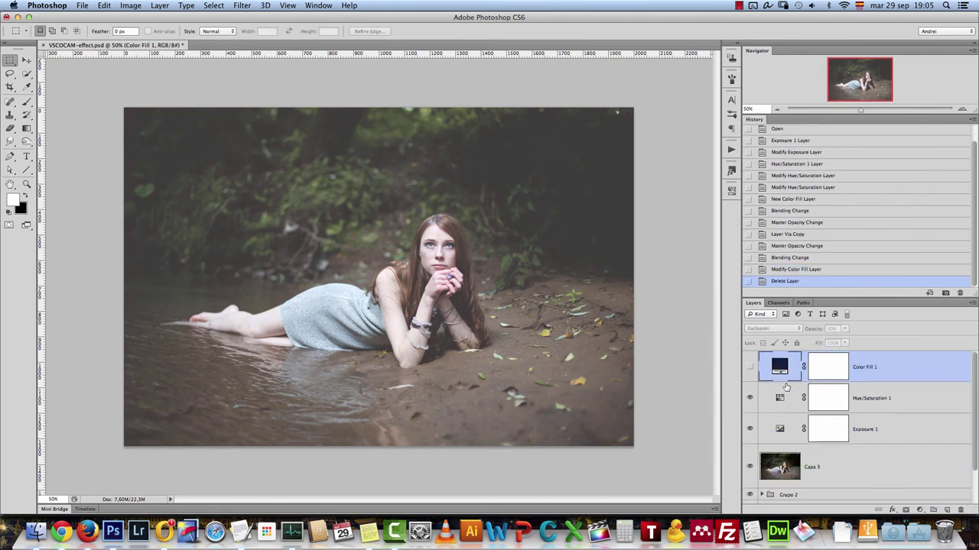
click(750, 367)
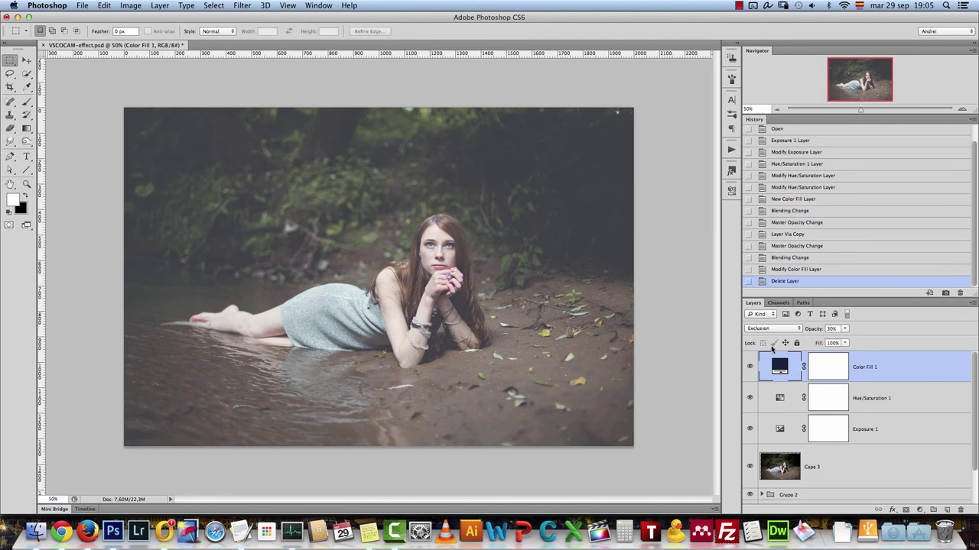
Add a Curves adjustment with two points on the Blue channel curve
click(920, 509)
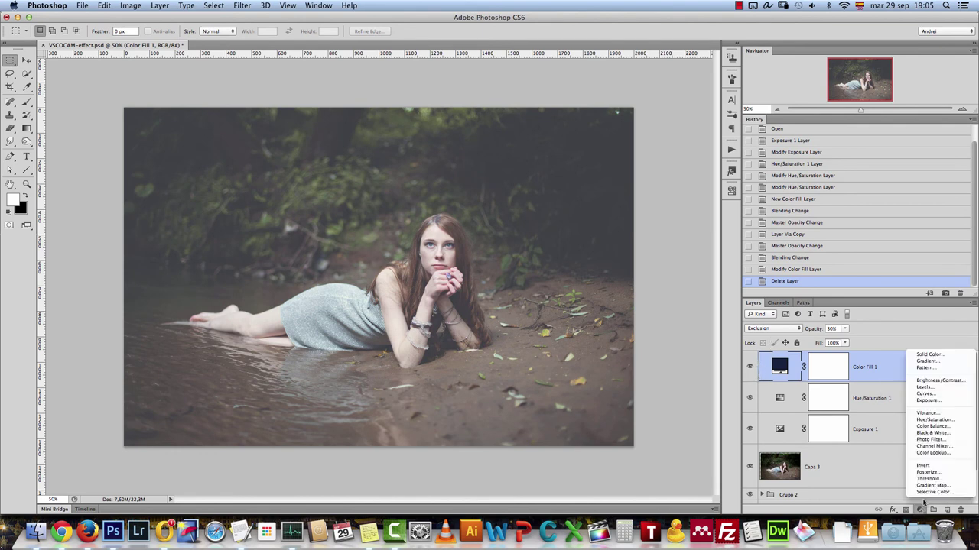
click(926, 394)
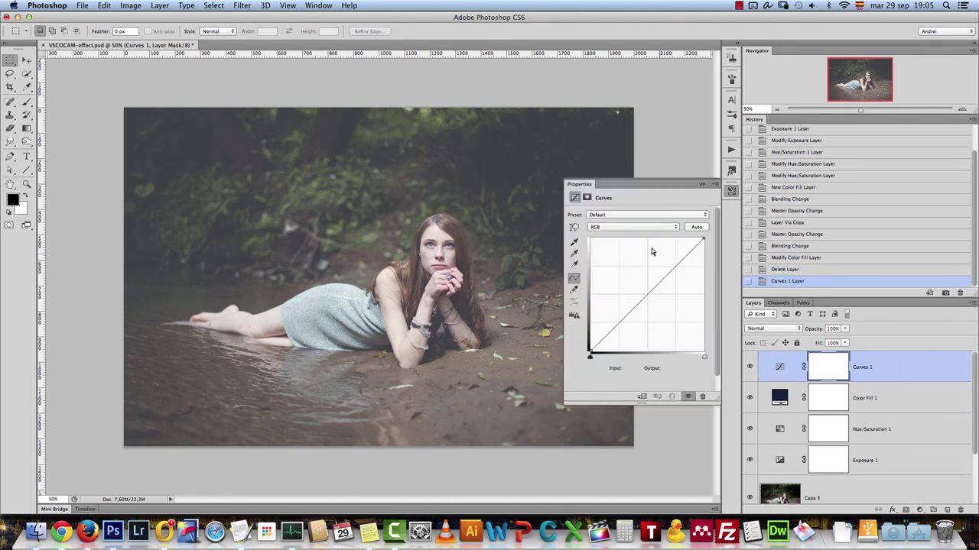
click(636, 227)
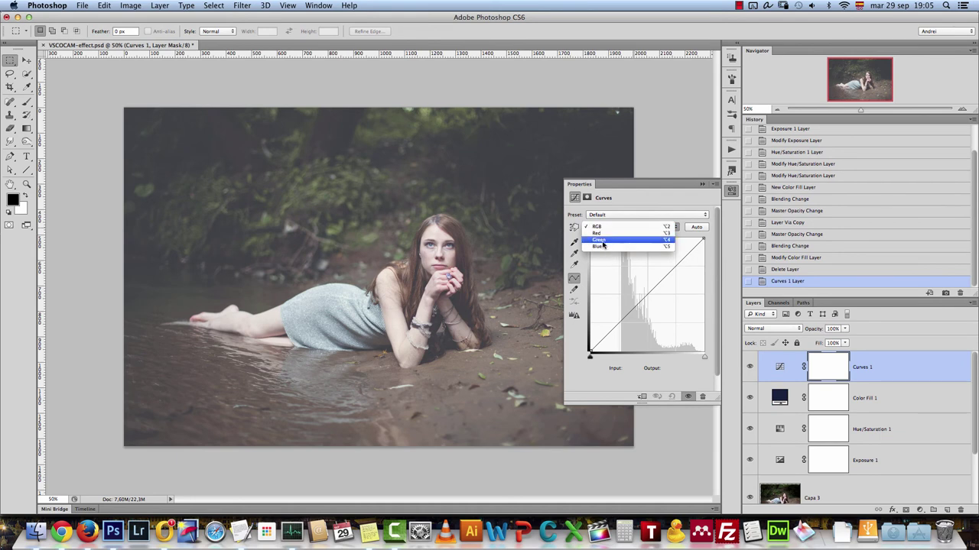
click(604, 247)
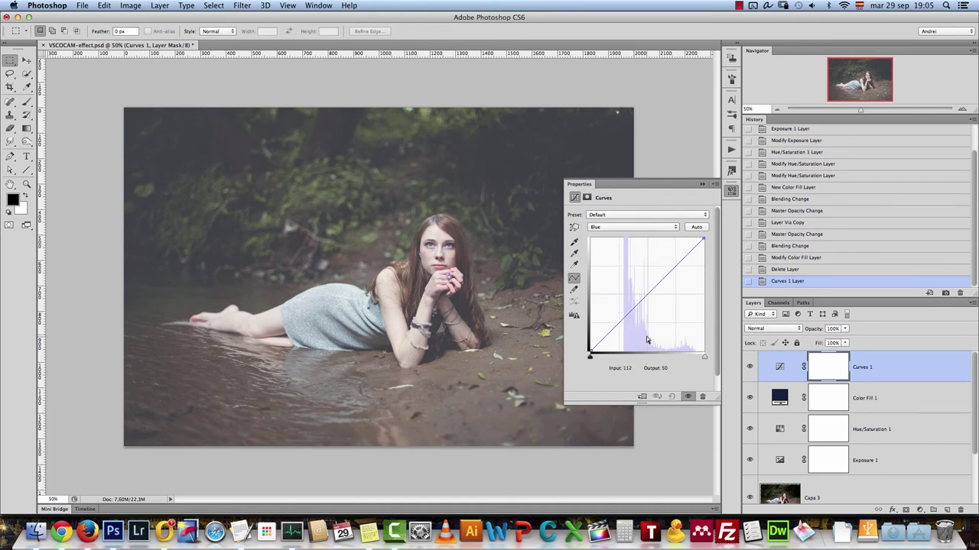
click(618, 323)
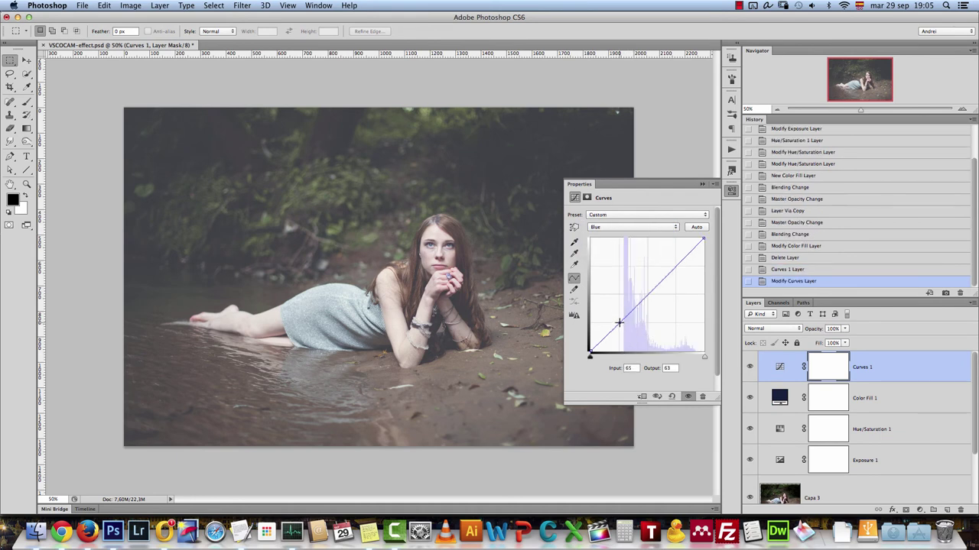
click(674, 266)
Set the Blue curve points to 45→50 and 210→204
click(618, 322)
click(633, 368)
click(620, 324)
text(45)
key(Tab)
text(50)
click(675, 267)
click(630, 368)
text(210)
click(669, 368)
text(204)
Nudge the upper Blue point down and back to 218→206, then close Curves properties
mouse_move(684, 261)
mouse_down()
mouse_move(685, 281)
mouse_move(682, 256)
mouse_move(688, 277)
mouse_move(685, 259)
mouse_move(686, 269)
mouse_up()
drag(685, 271, 687, 260)
click(703, 184)
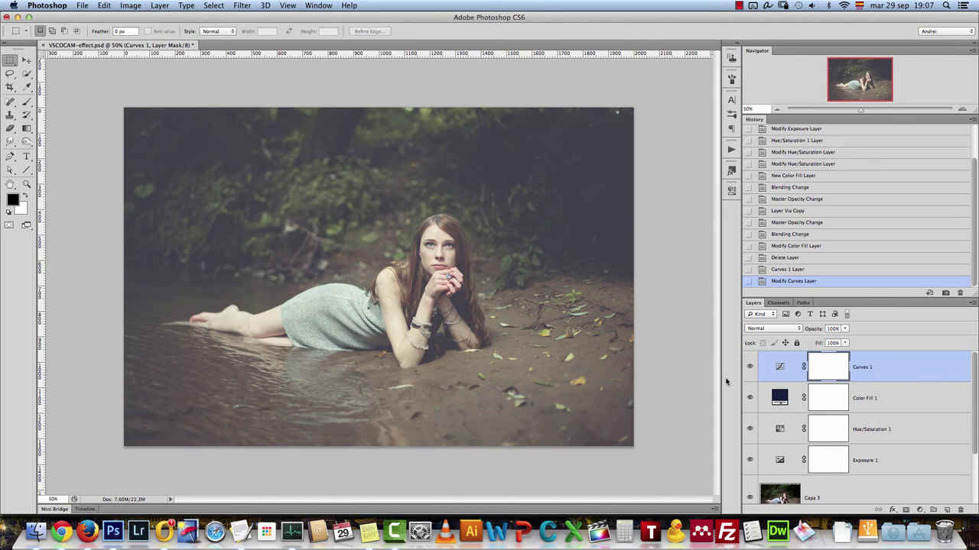
Add two RGB curve points to Curves 1, at input 190 → output 198 and input 99 → output 102
double_click(779, 367)
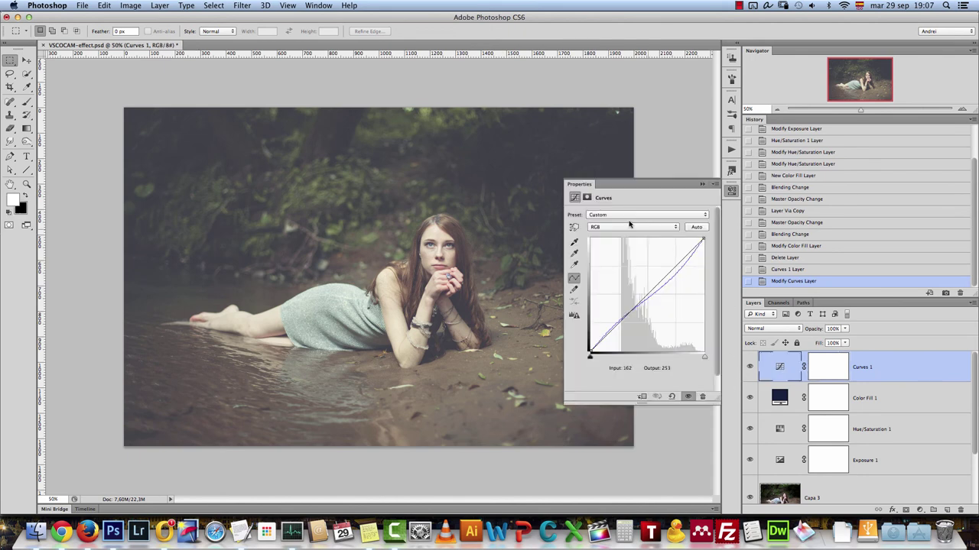
click(626, 228)
click(606, 228)
click(676, 266)
click(633, 368)
text(190)
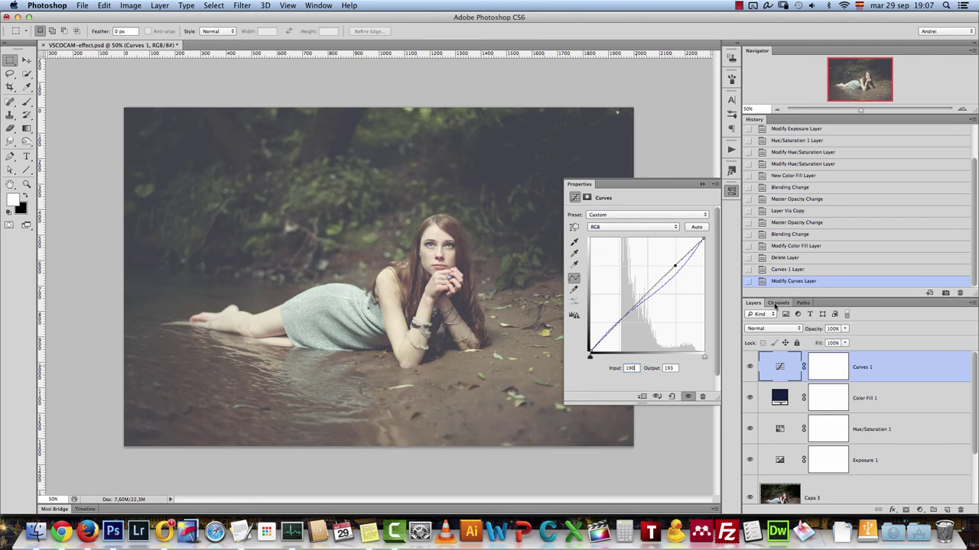
click(668, 368)
text(198)
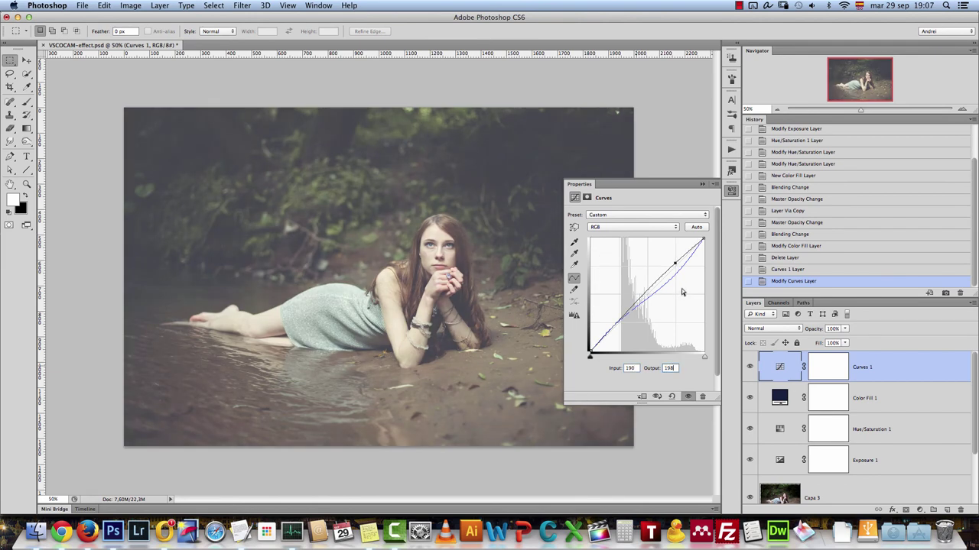
click(626, 312)
text(99)
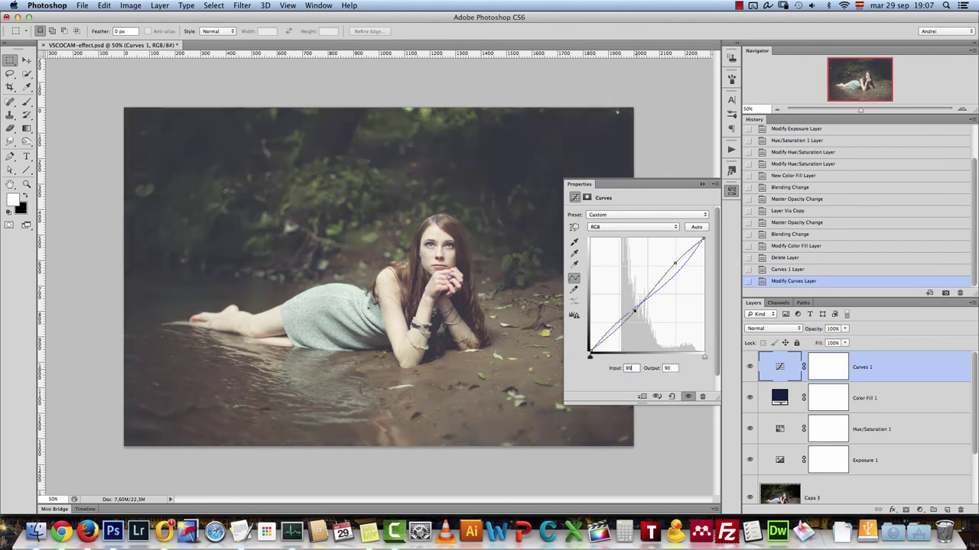
click(672, 368)
text(10)
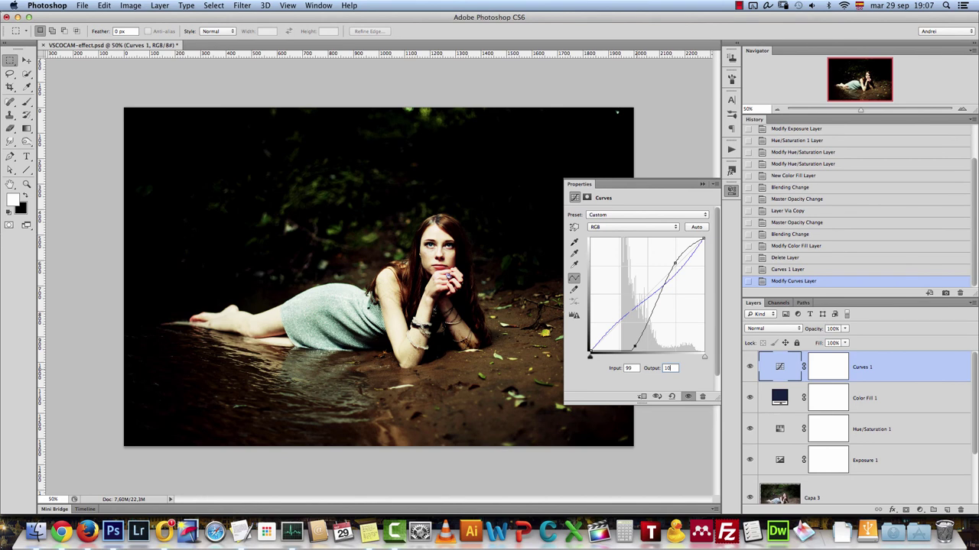
text(2)
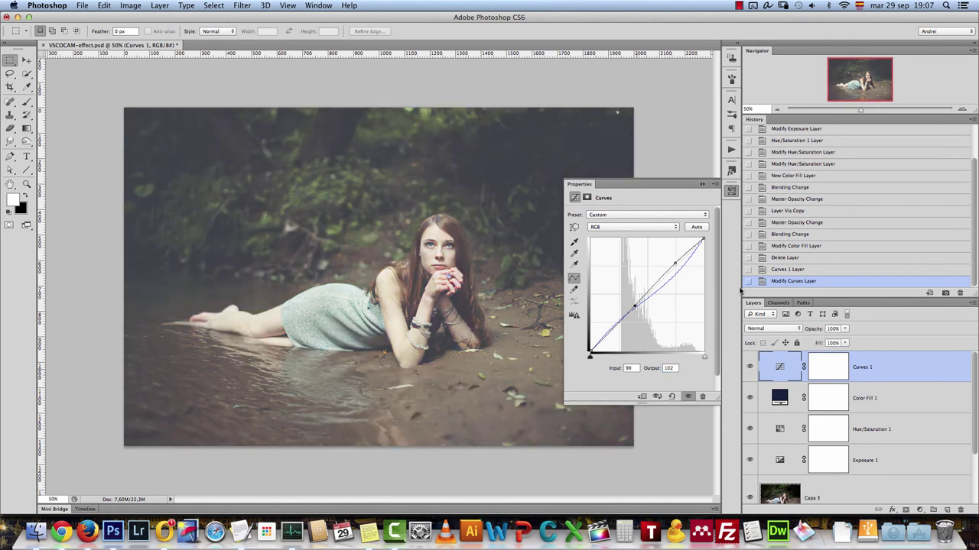
Toggle the Curves 1 layer off and on to compare before and after
click(702, 185)
click(751, 368)
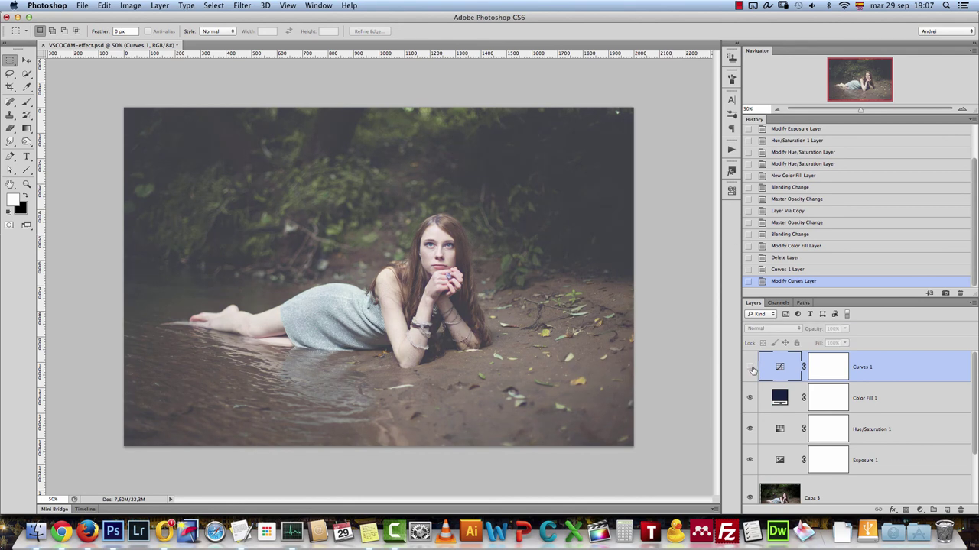
click(750, 368)
click(747, 371)
click(747, 372)
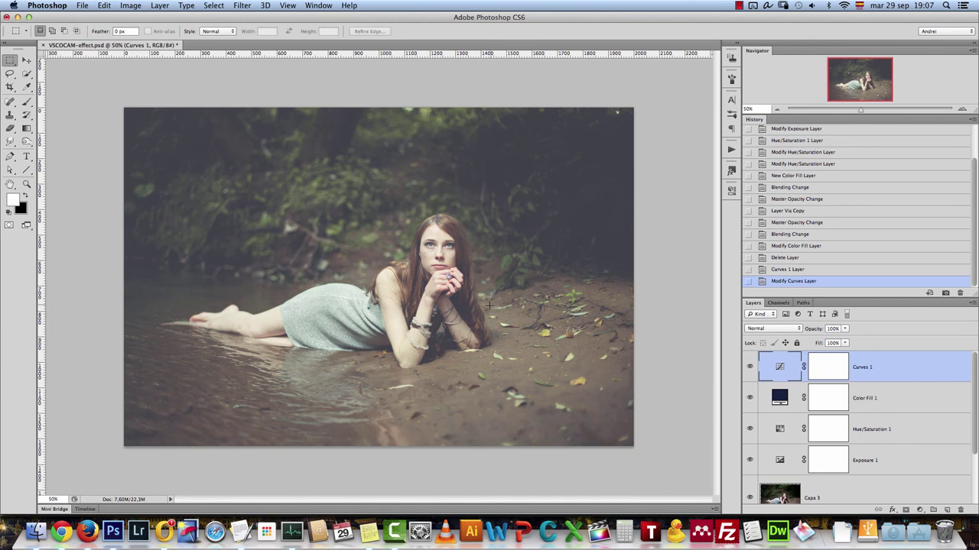
Add a Gradient Map adjustment layer and load the Photographic Toning gradient presets
click(920, 508)
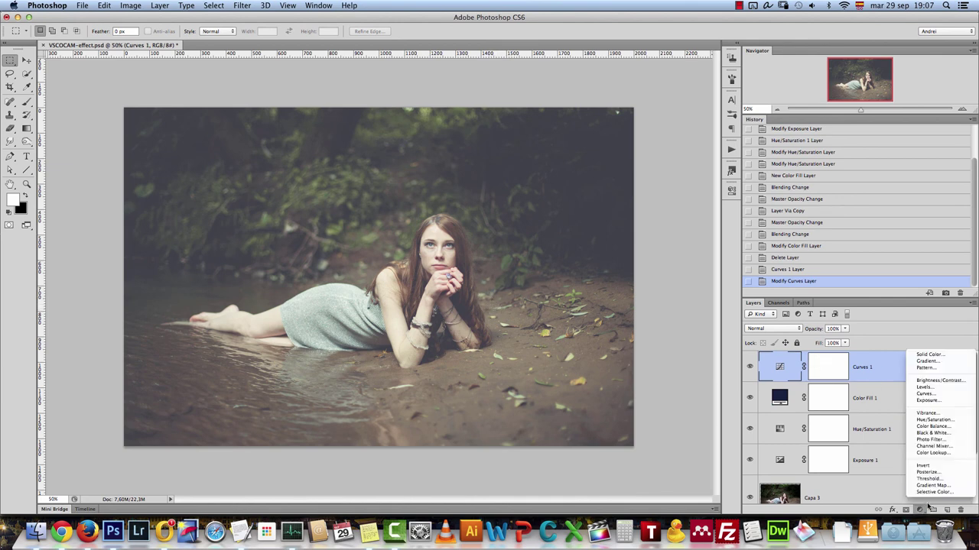
click(933, 485)
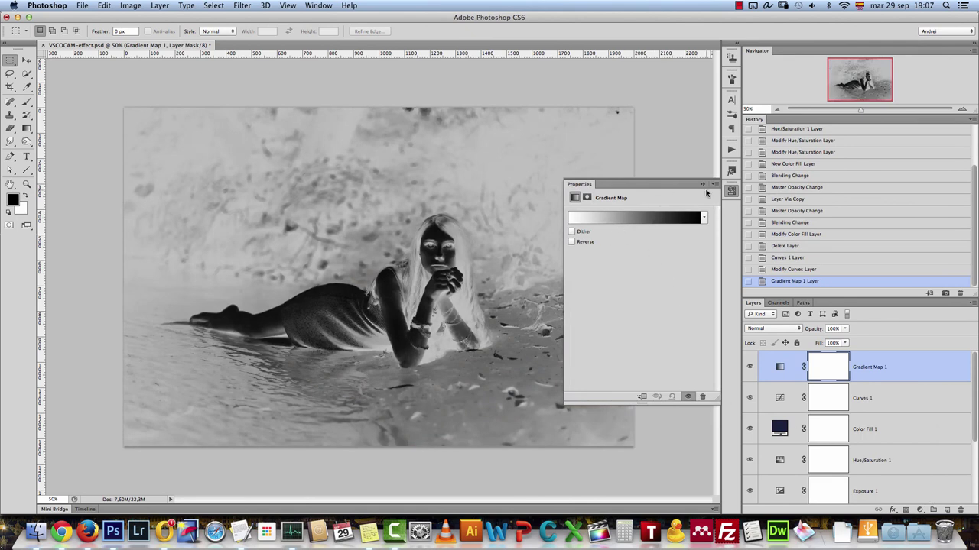
click(704, 219)
click(788, 112)
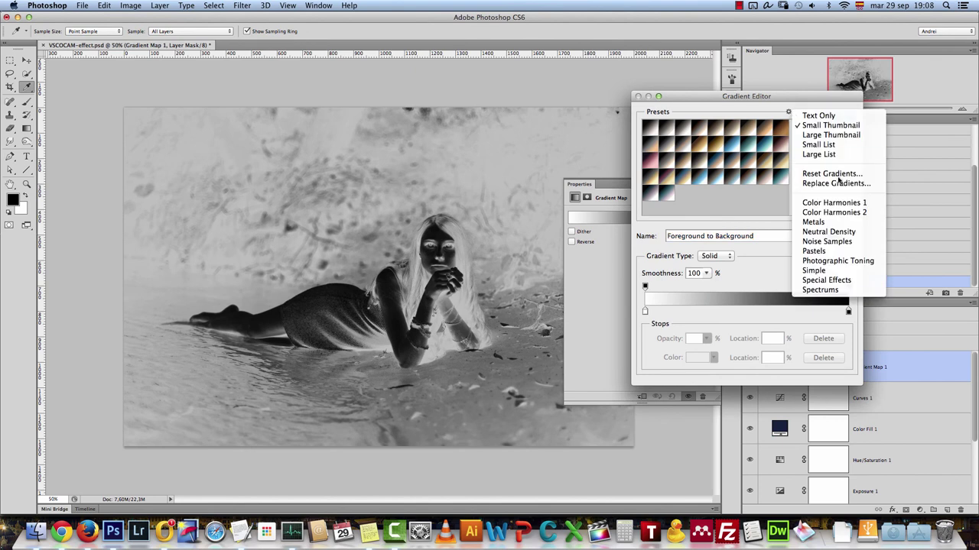
click(839, 261)
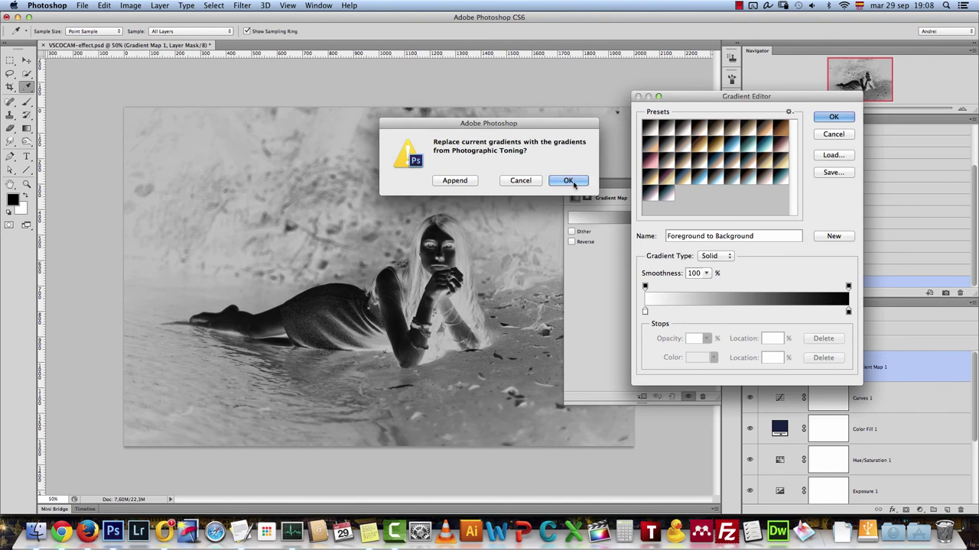
click(574, 184)
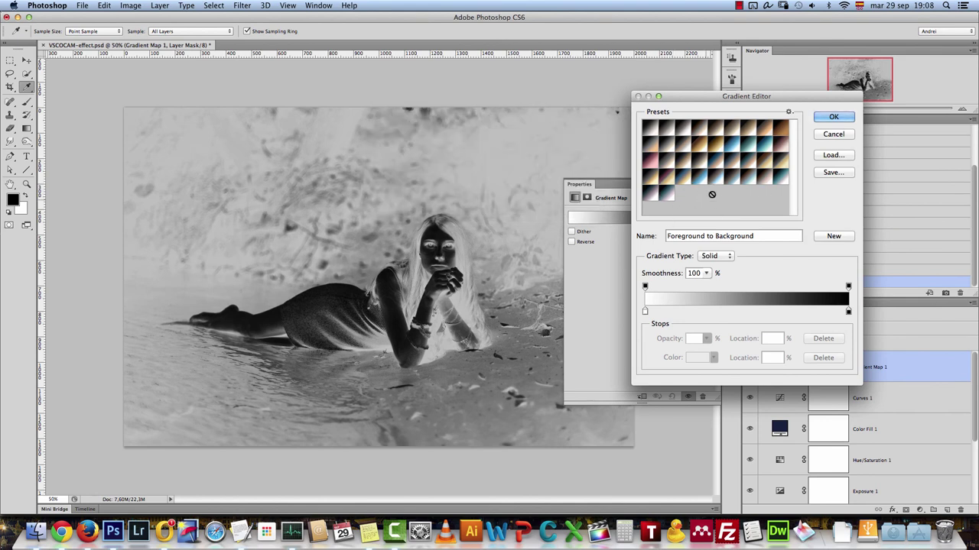
Preview several toning presets and apply Gold-Sepia to the gradient map
click(669, 180)
click(684, 178)
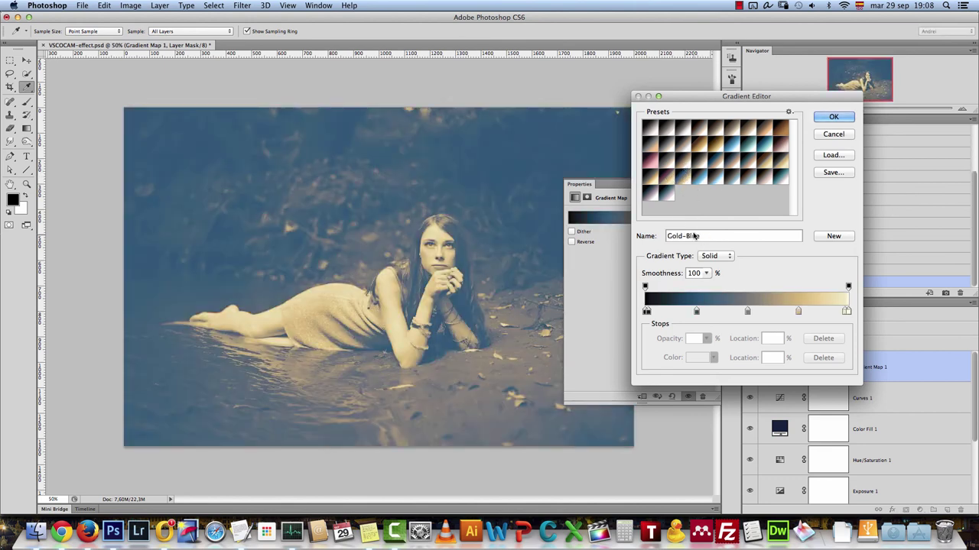
click(689, 167)
click(685, 180)
click(683, 165)
click(665, 176)
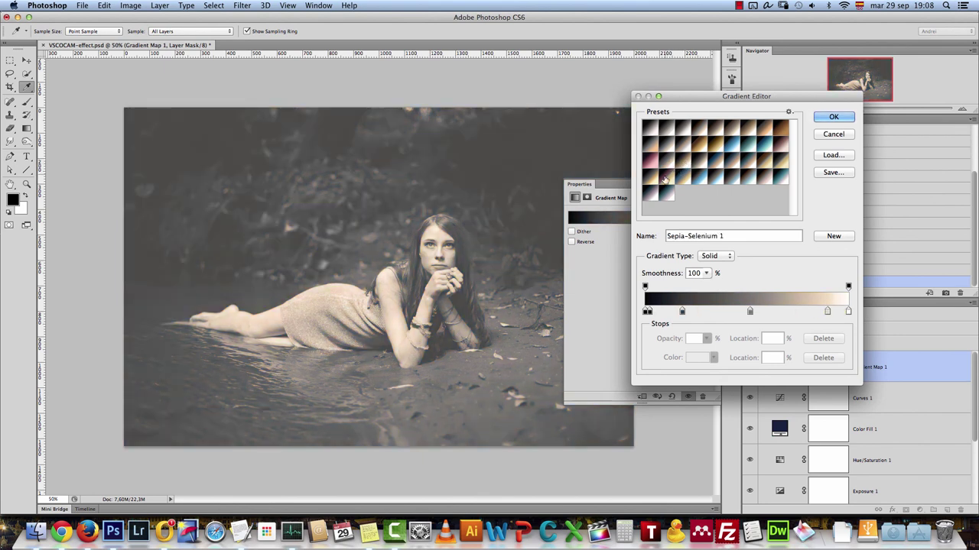
click(652, 182)
click(678, 181)
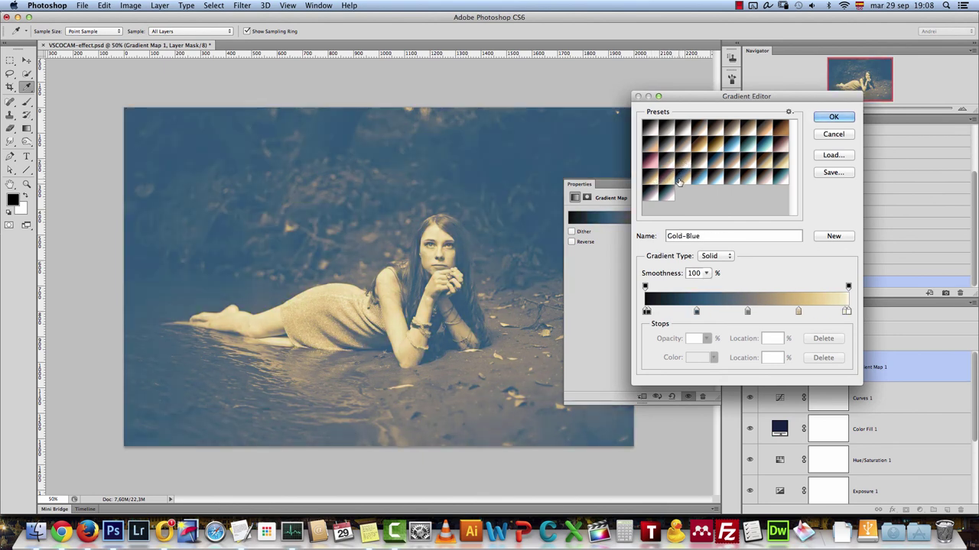
click(696, 163)
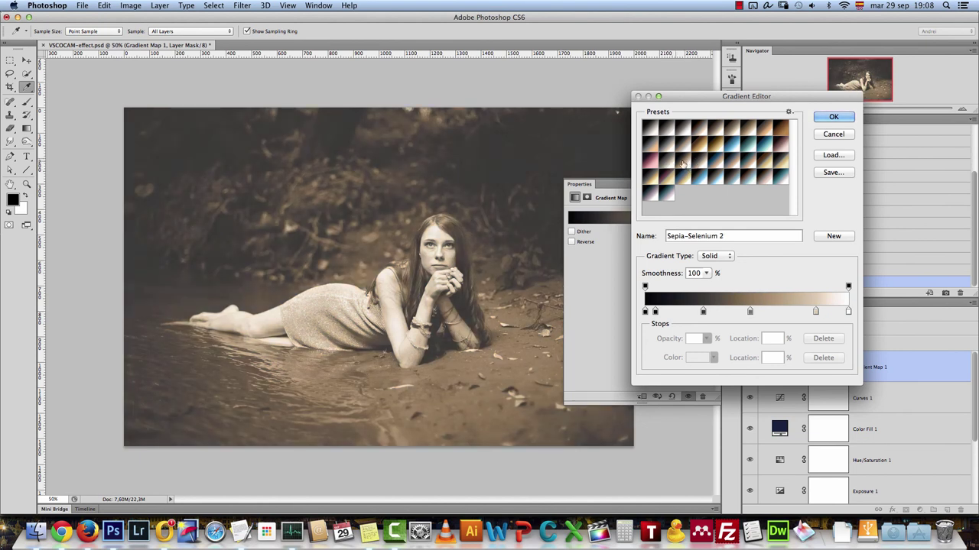
click(780, 162)
click(763, 164)
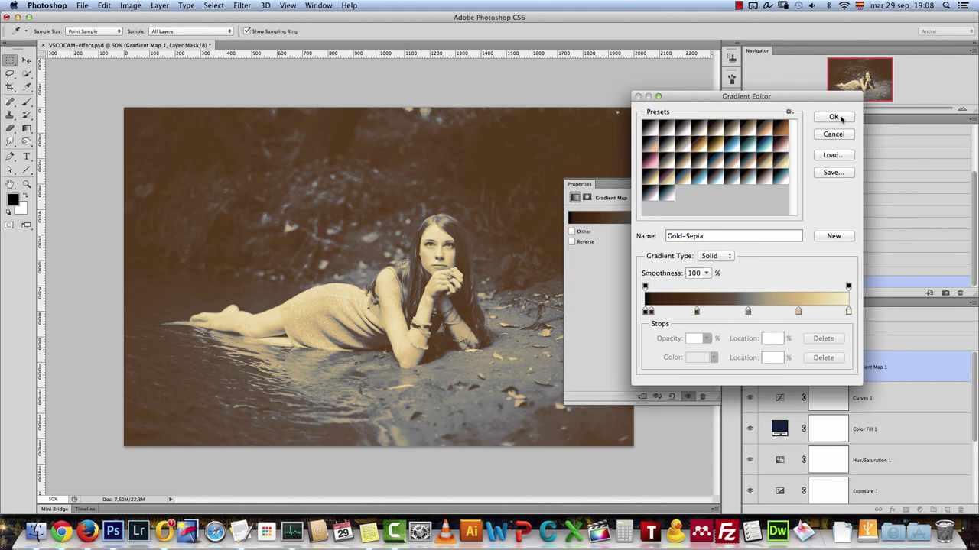
click(833, 116)
click(699, 185)
Set the gradient map to Soft Light blend at 30% opacity and compare it on and off
click(772, 329)
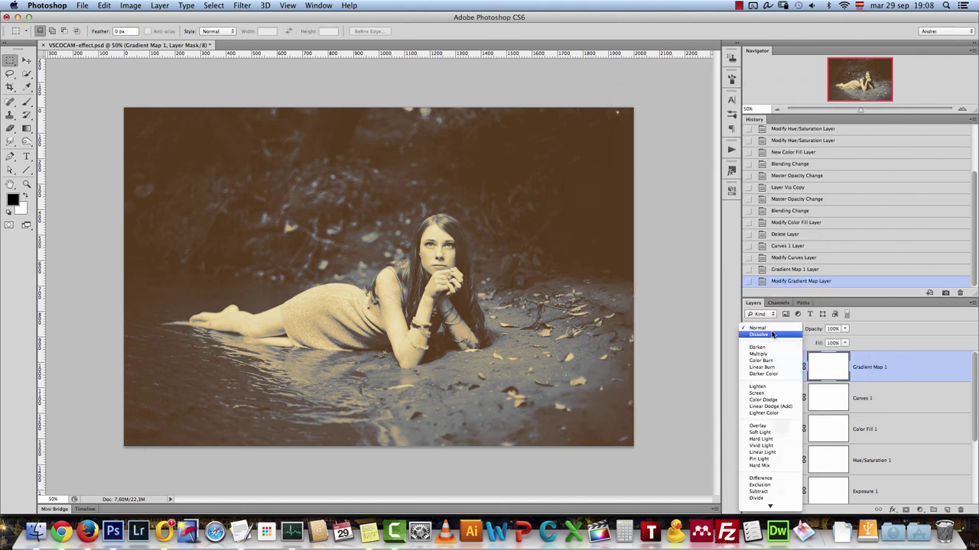
click(763, 442)
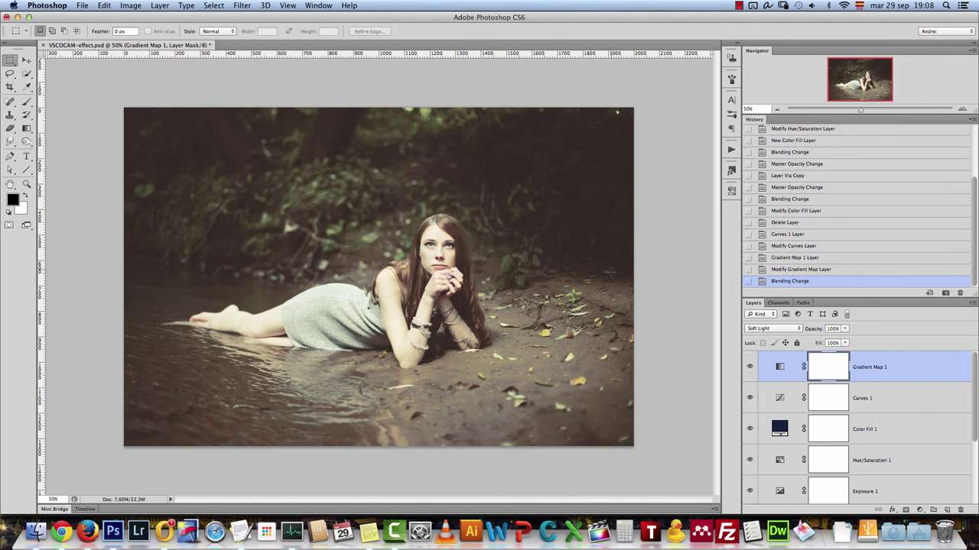
click(845, 329)
drag(844, 339, 815, 341)
click(831, 329)
text(30)
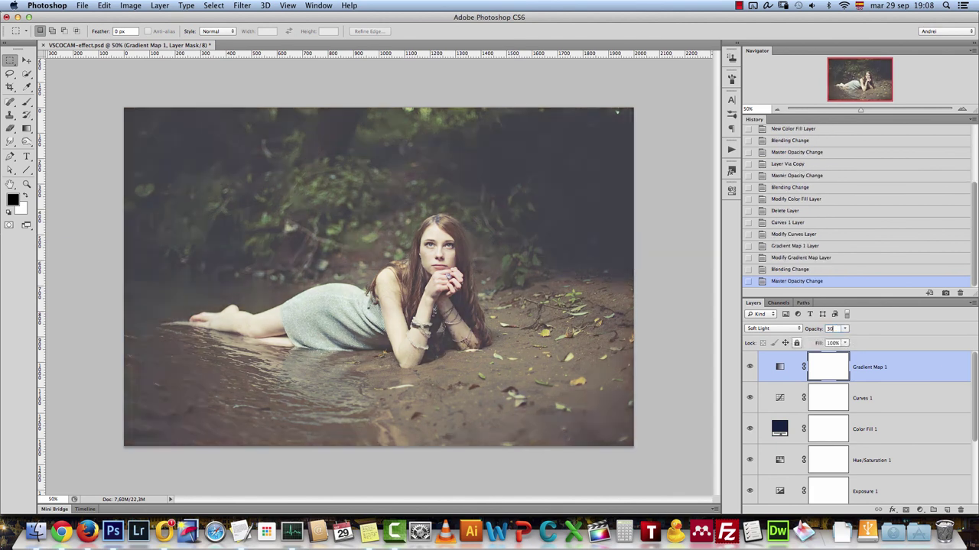
click(750, 367)
click(750, 367)
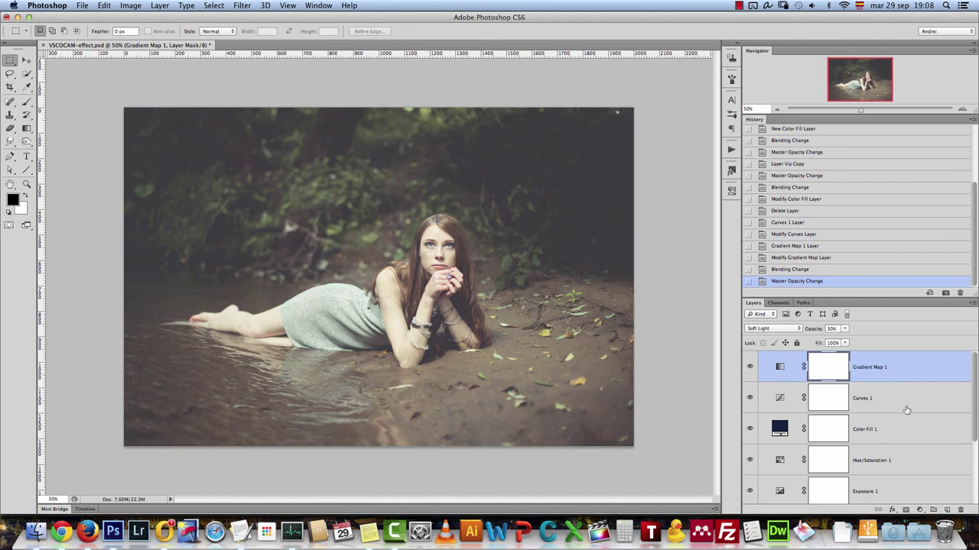
Group the adjustment layers down to Exposure 1 into Group 1 and toggle it to compare
drag(975, 378, 975, 437)
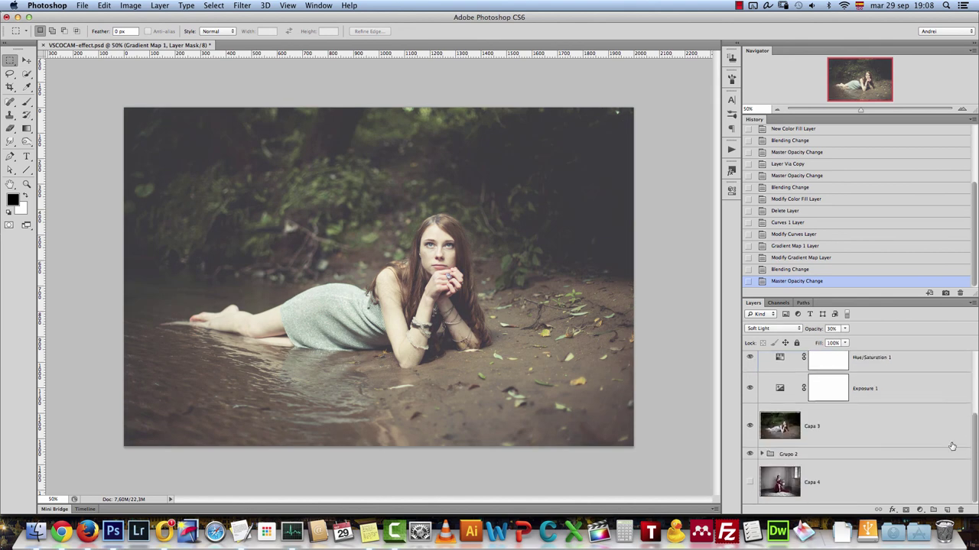
shift+click(931, 392)
key(super+g)
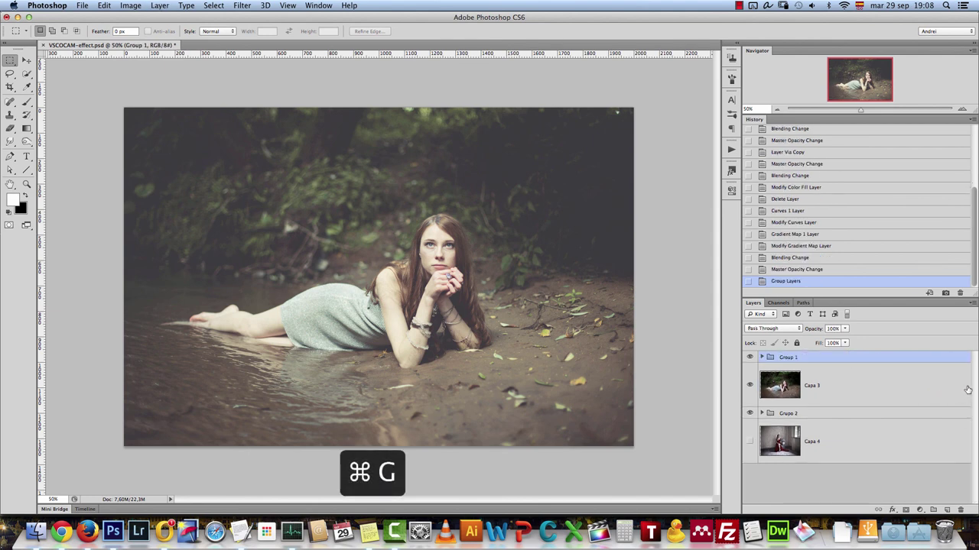
click(750, 358)
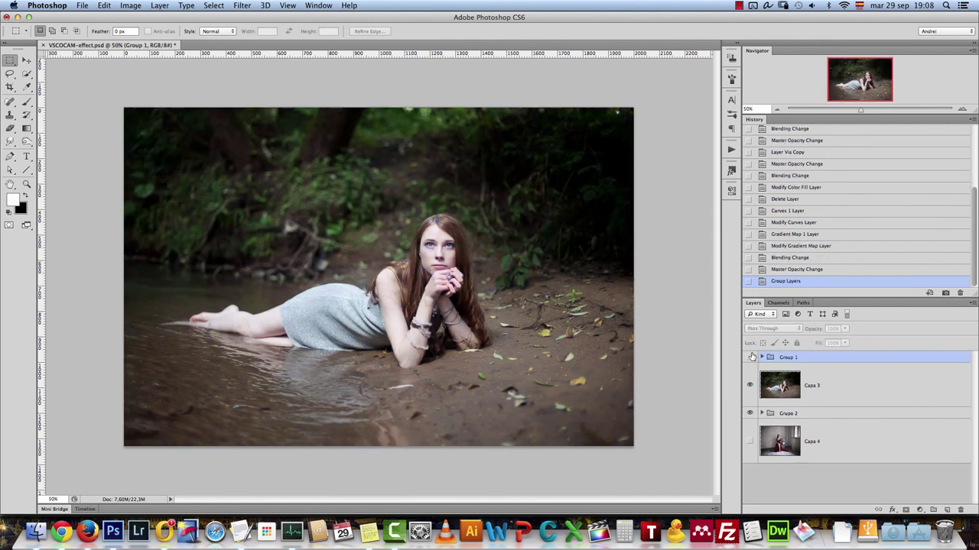
click(750, 358)
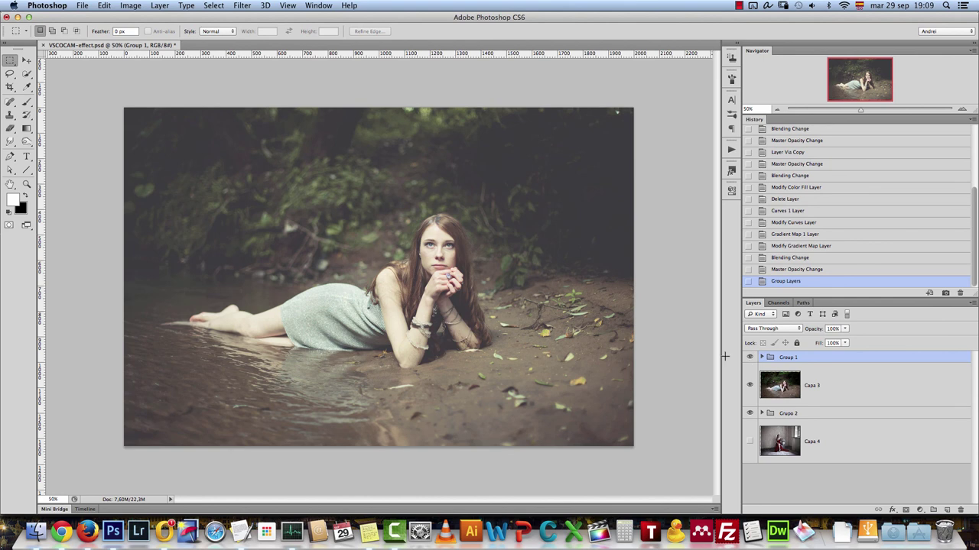
Add a red Solid Color fill layer in Hue mode at 20% opacity
click(922, 510)
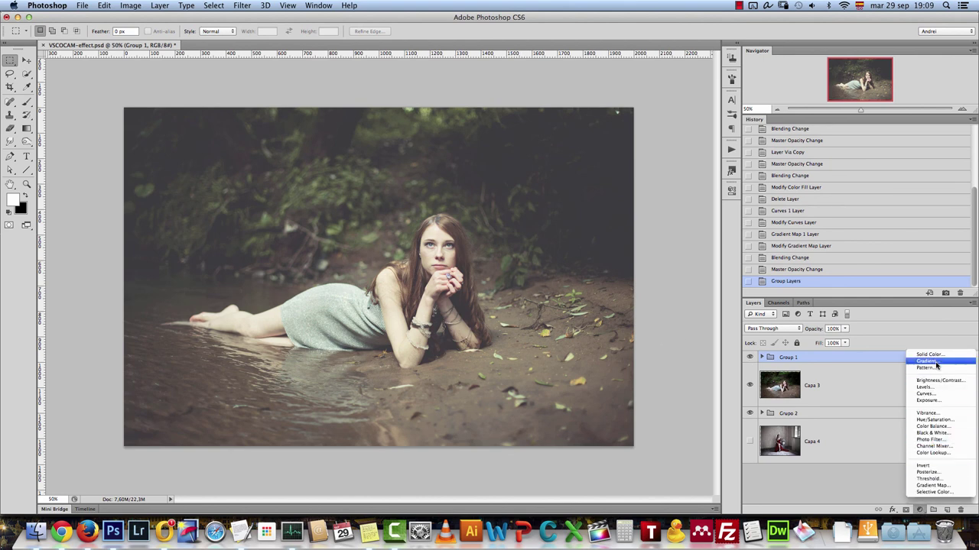
click(929, 355)
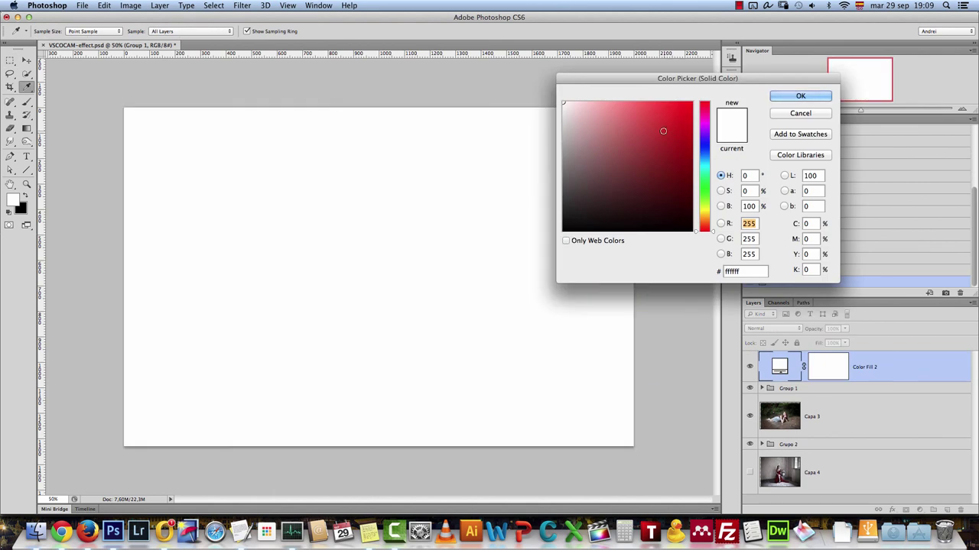
click(662, 131)
click(800, 97)
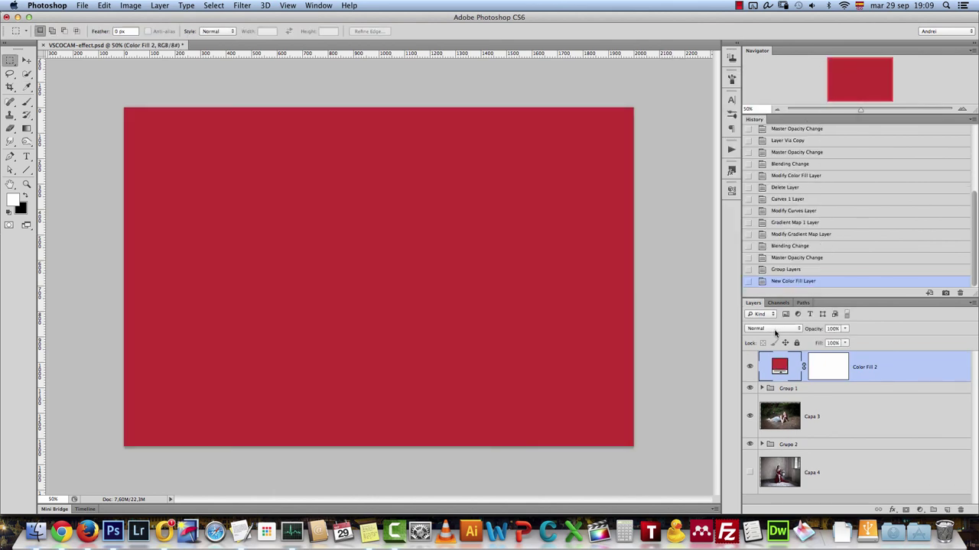
click(776, 329)
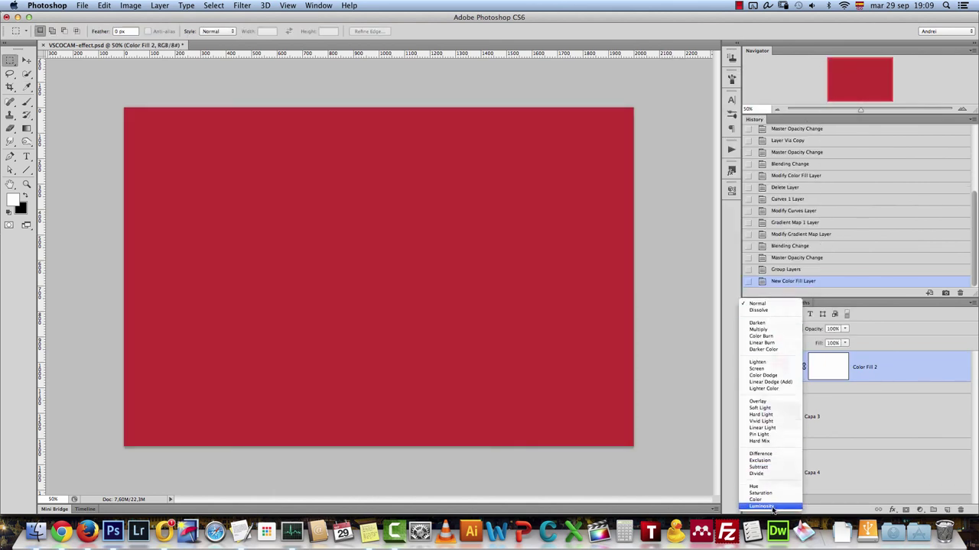
click(758, 488)
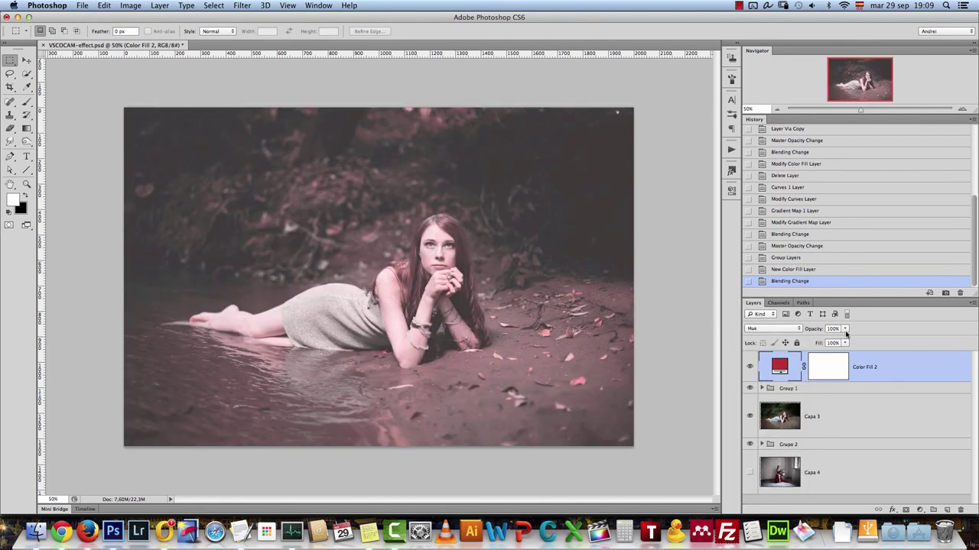
drag(843, 338, 811, 342)
text(20)
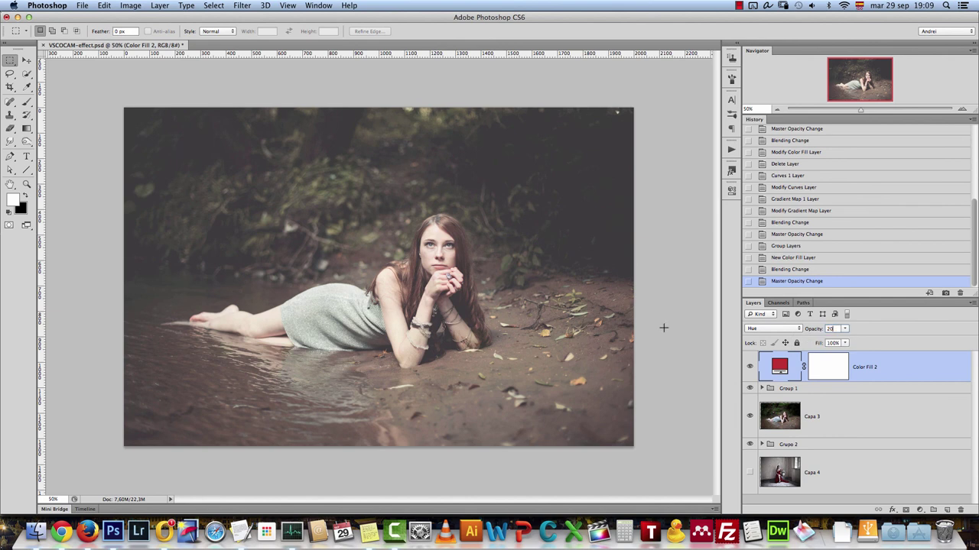
Recolour the fill layer and switch it to Color mode at 5% opacity
double_click(779, 367)
click(702, 144)
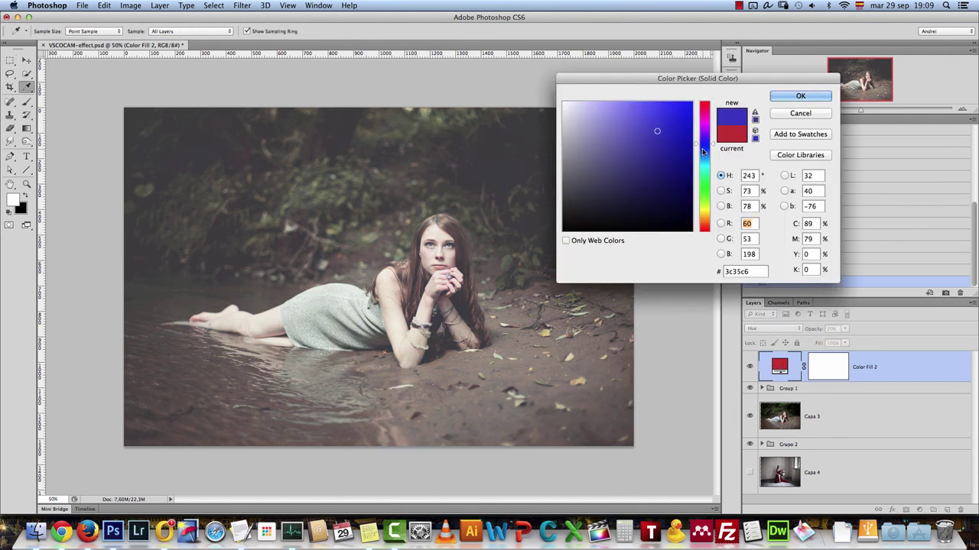
drag(704, 157, 697, 230)
click(703, 225)
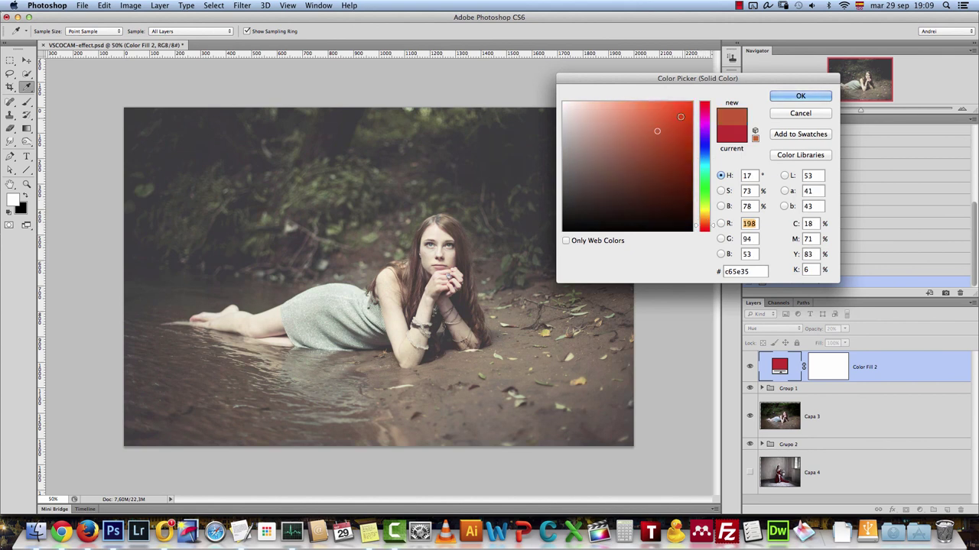
click(703, 190)
click(801, 96)
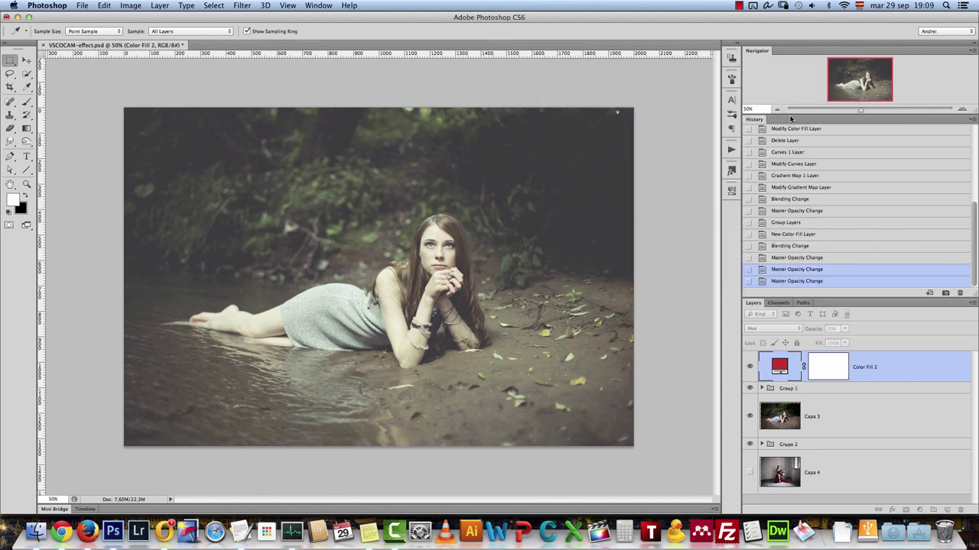
click(780, 330)
click(776, 343)
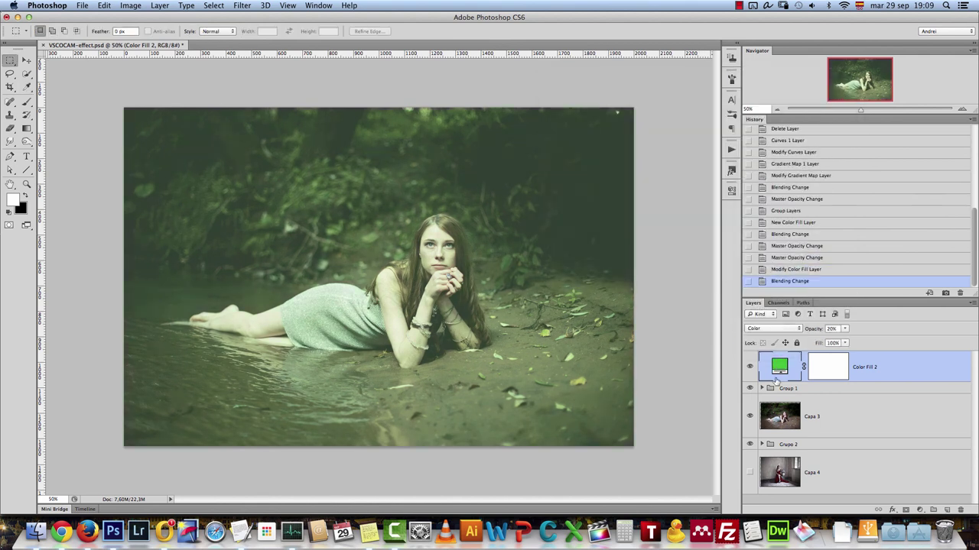
click(844, 328)
text(5)
Change the Color Fill 2 colour to orange, hide the layer, and select Group 1
double_click(779, 370)
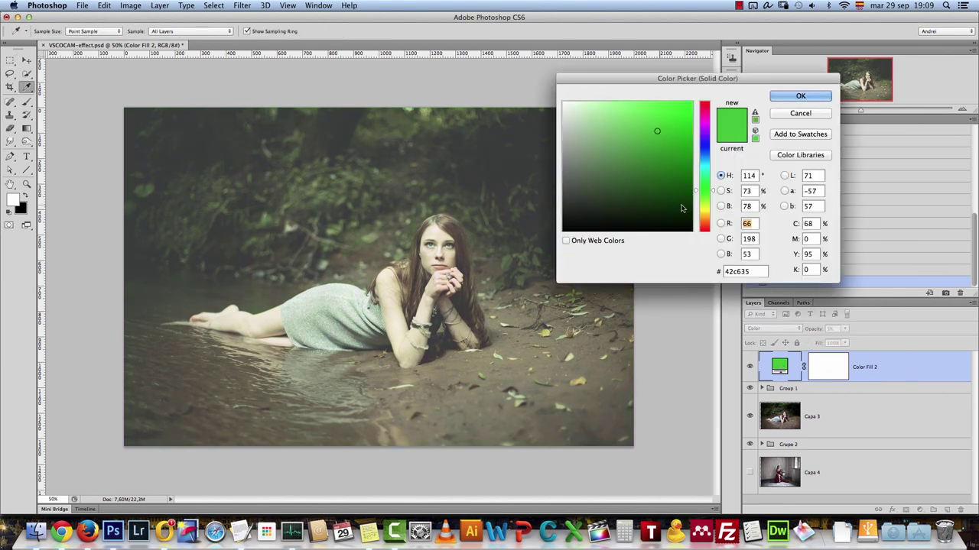
click(703, 156)
click(704, 132)
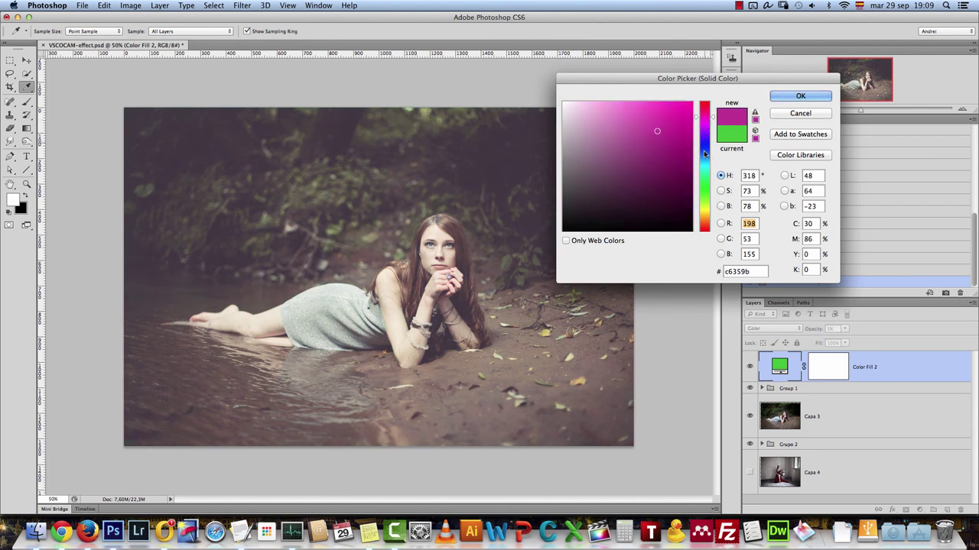
click(704, 224)
click(801, 95)
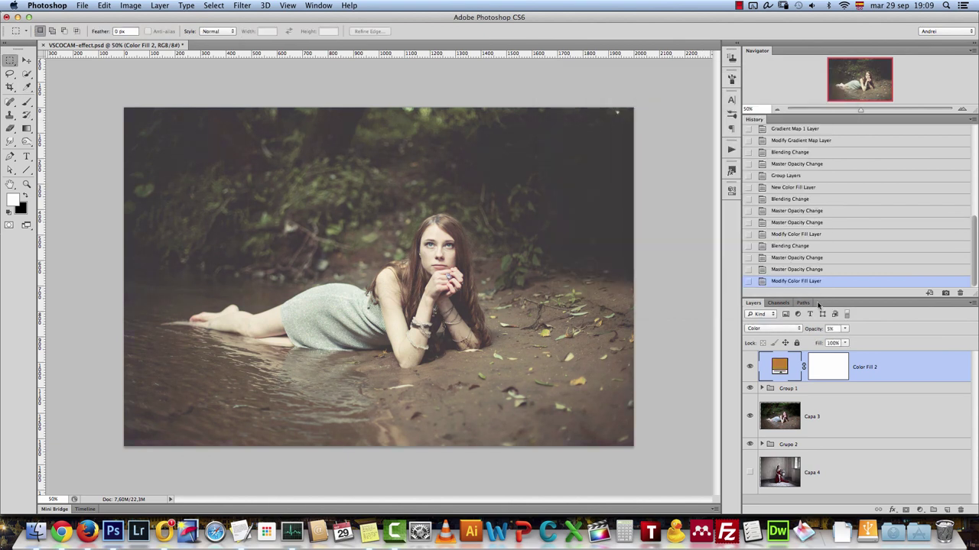
click(748, 369)
click(857, 391)
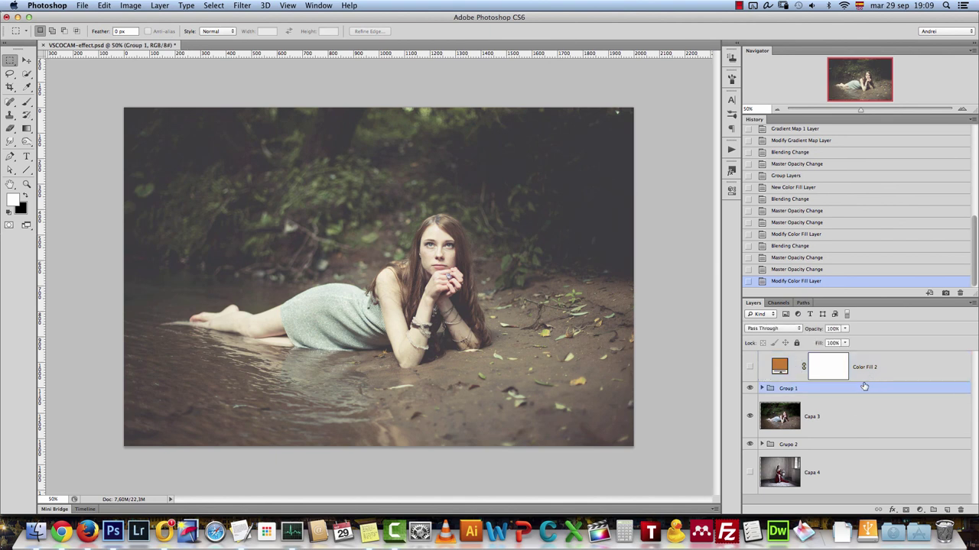
Stamp all visible layers into a new Layer 1 and view at 100%
drag(918, 370, 867, 377)
key(super+alt+shift+e)
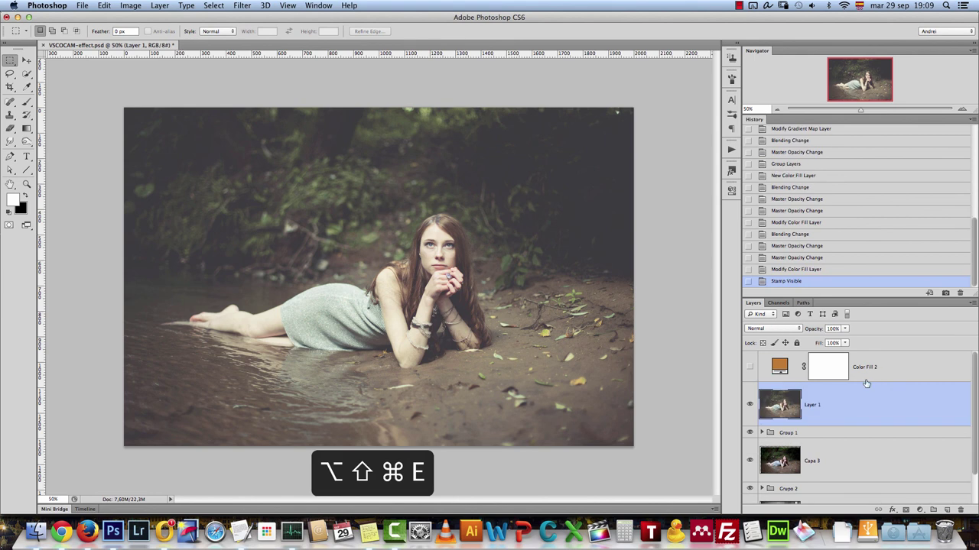
key(super+1)
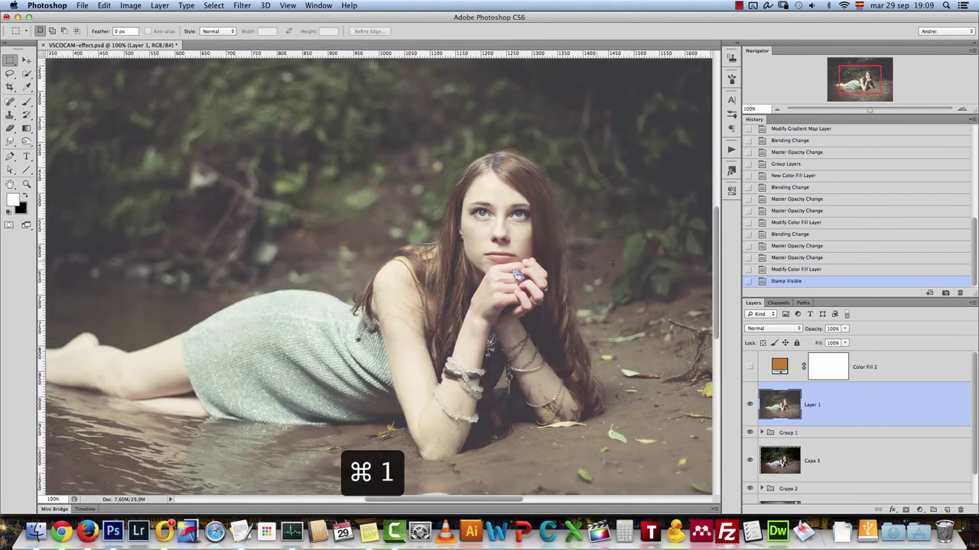
Apply Smart Sharpen to Layer 1 with Amount 109% and Radius 0.4 px
click(241, 6)
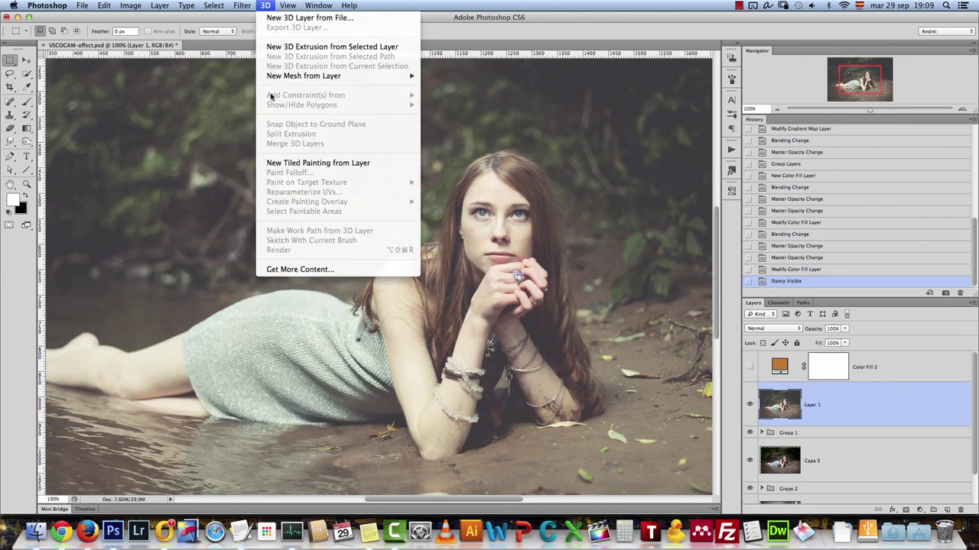
mouse_move(279, 193)
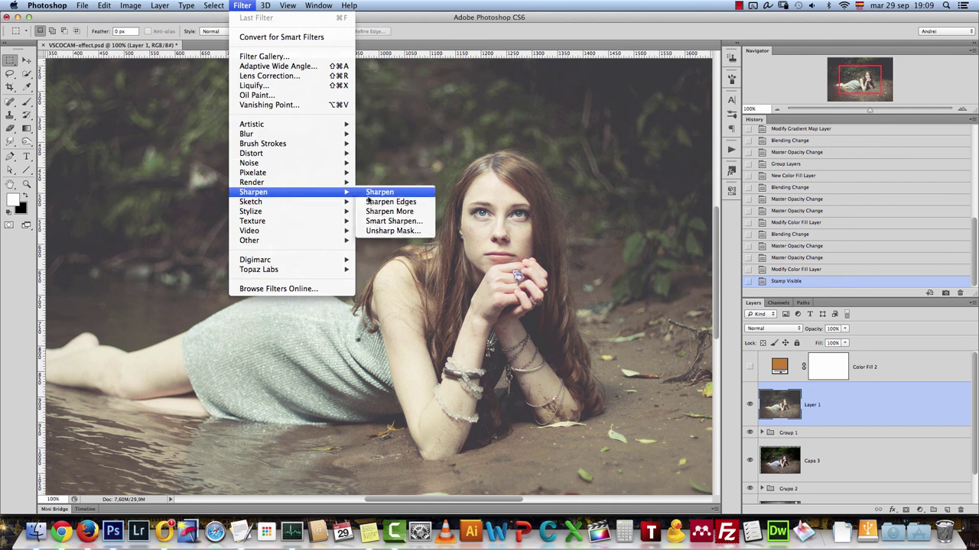
click(398, 222)
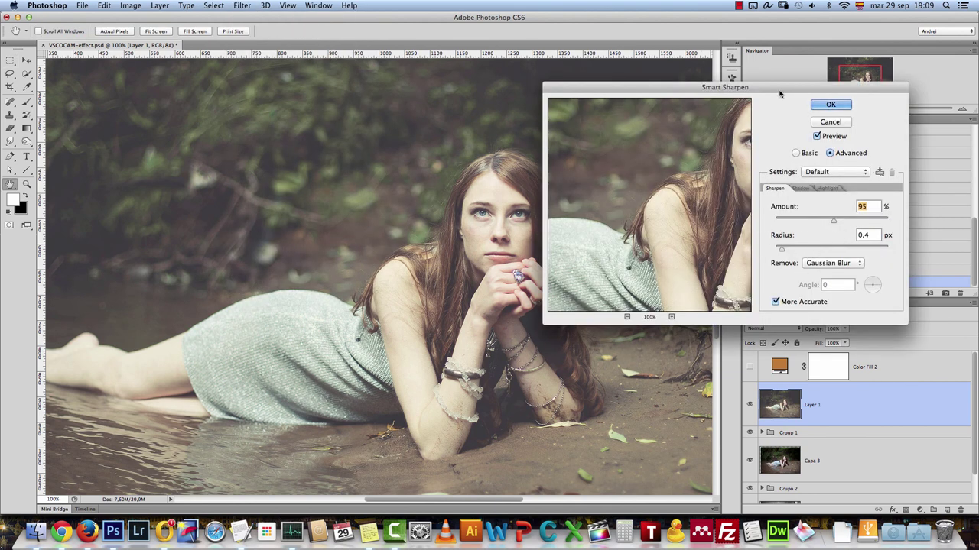
drag(777, 92, 830, 93)
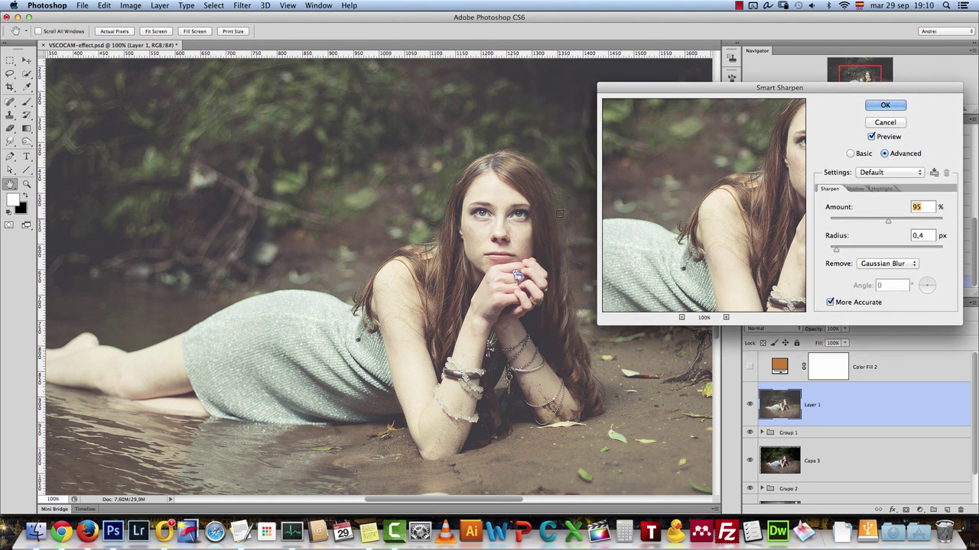
drag(889, 222, 894, 222)
click(885, 105)
click(750, 406)
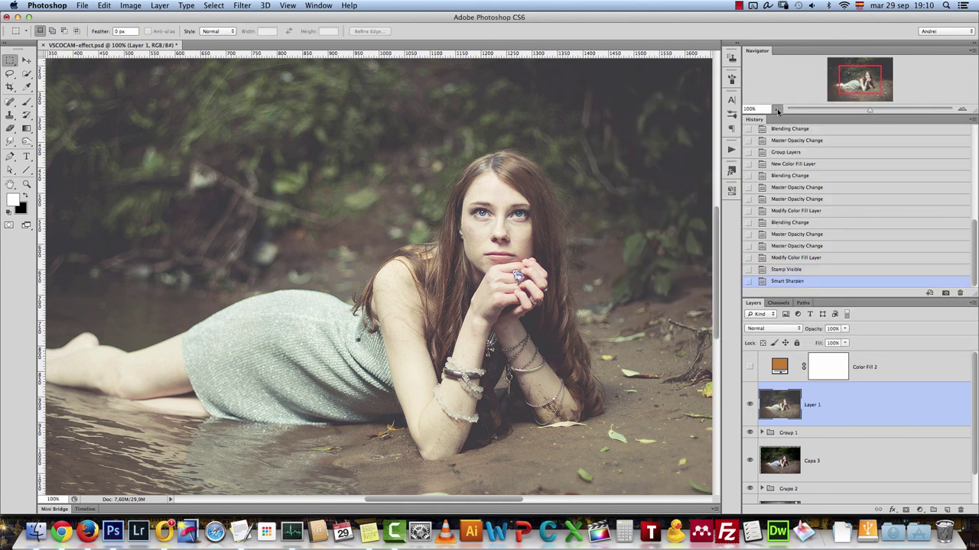
click(777, 110)
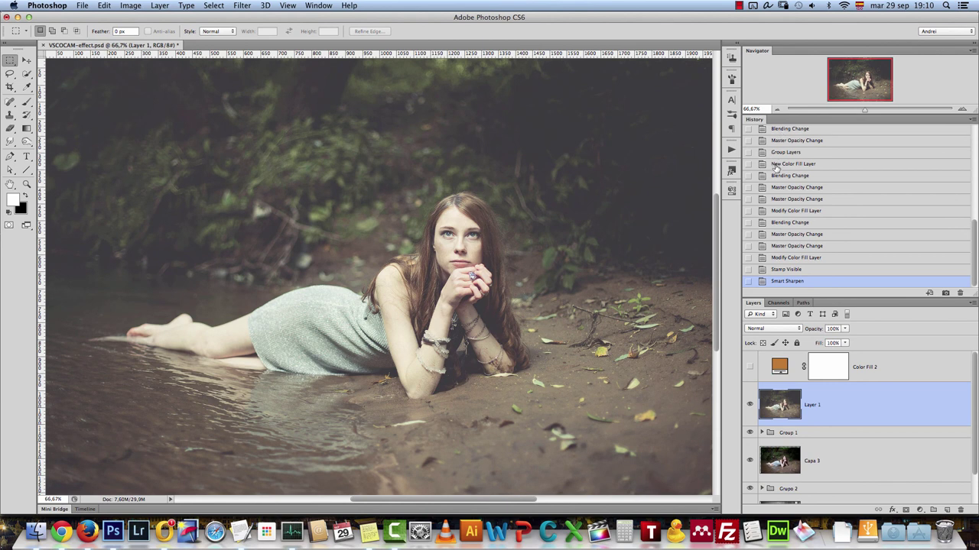
click(777, 109)
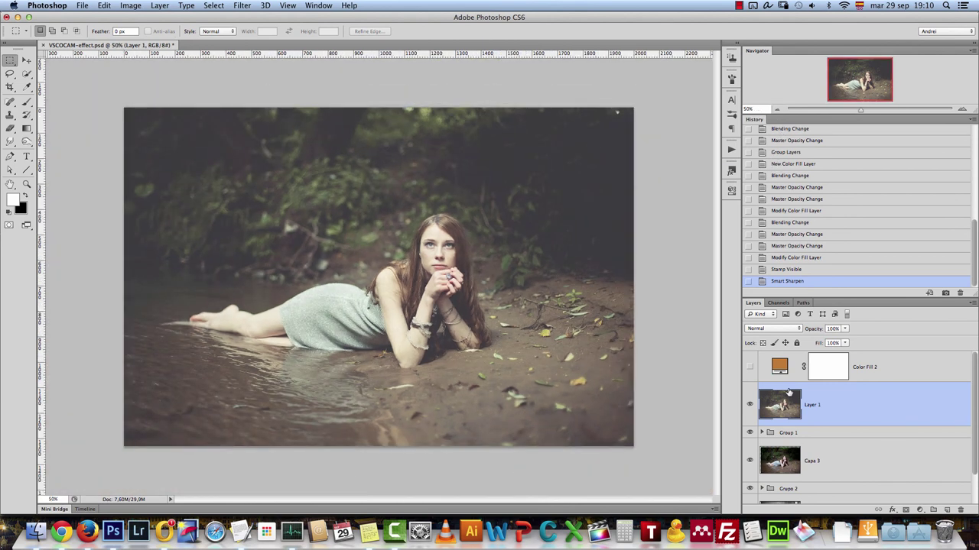
alt+click(750, 462)
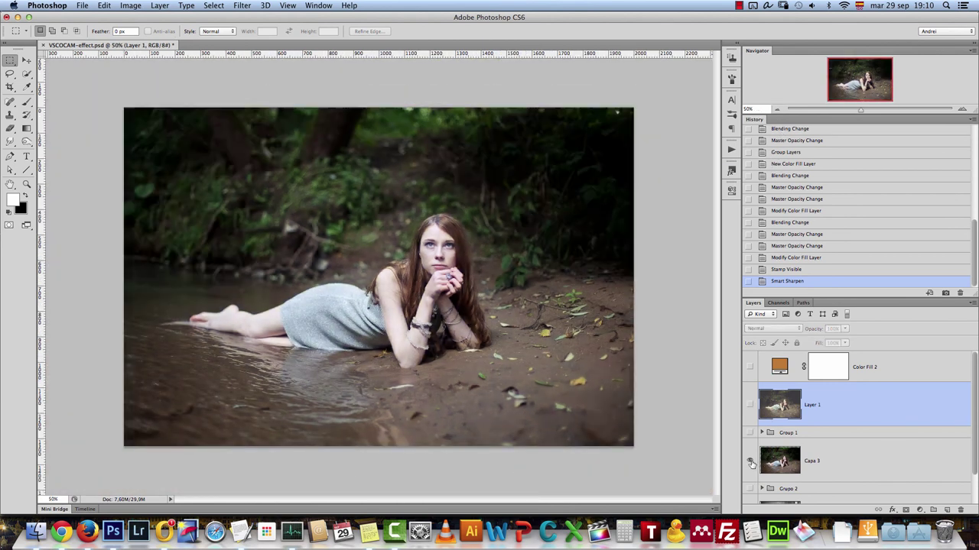
alt+click(750, 462)
alt+click(750, 462)
alt+click(750, 462)
click(962, 109)
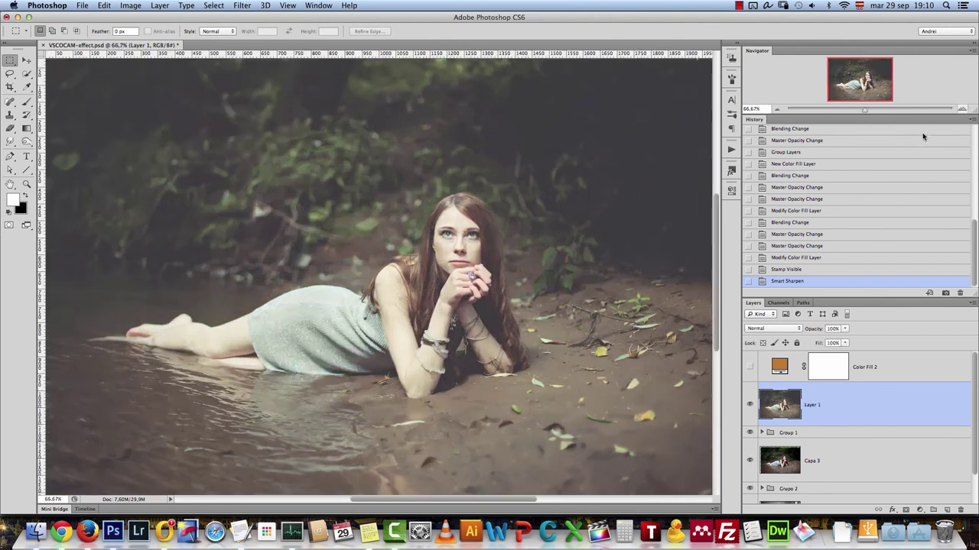
click(776, 110)
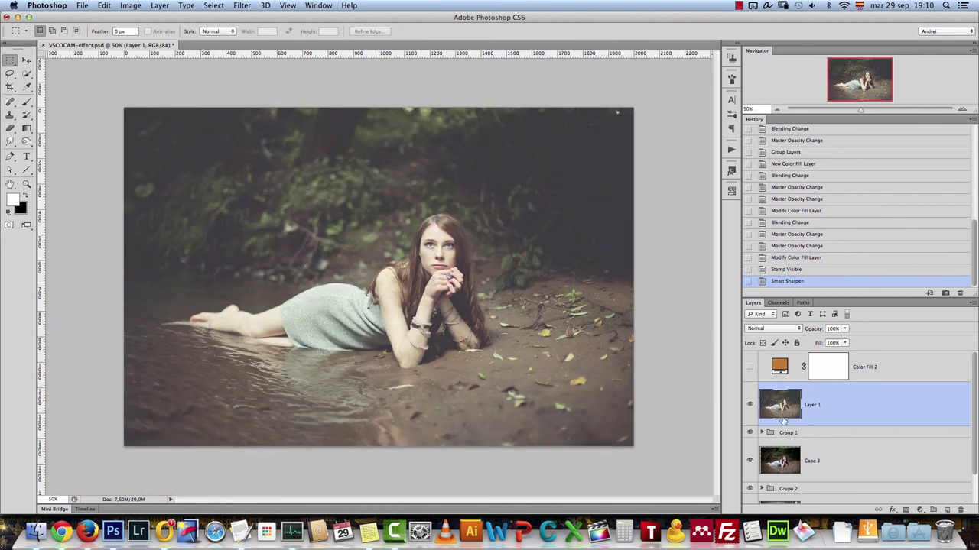